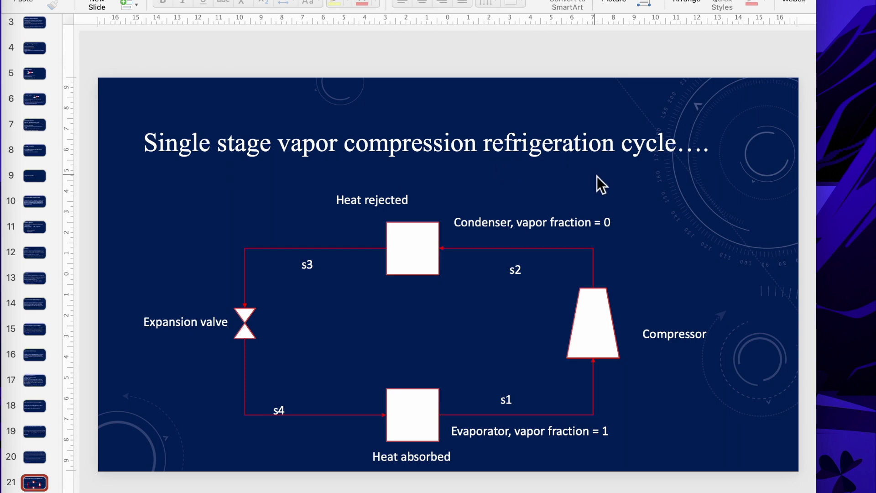
Advance to the slide covering the method, refrigerant and COP.
key(Down)
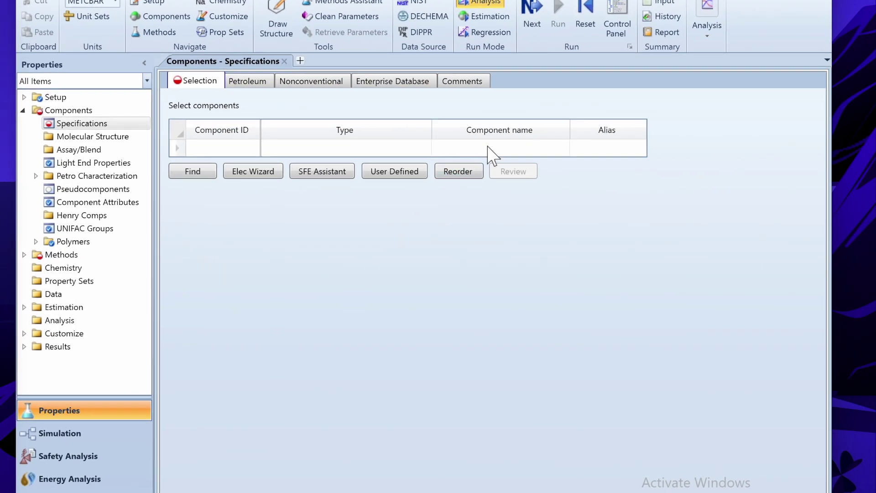
Add difluoromethane to the component list by entering the alias CH2F2.
click(487, 146)
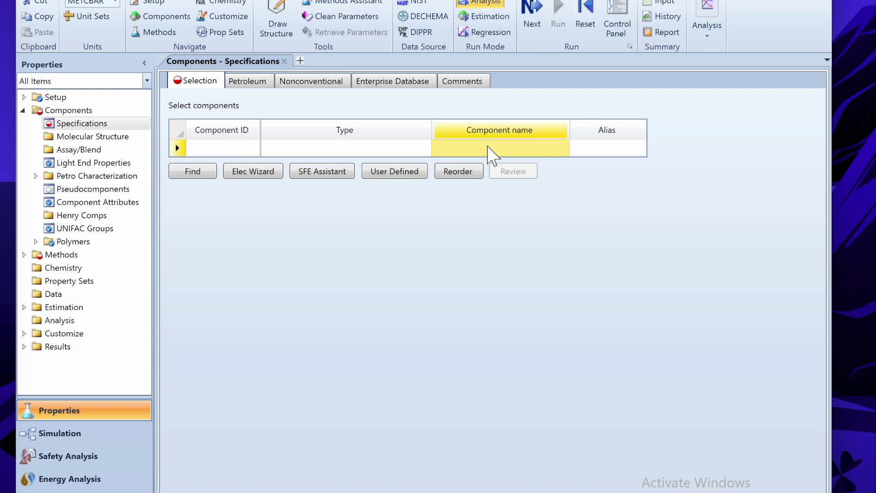
click(489, 147)
text(CH)
key(BackSpace)
key(BackSpace)
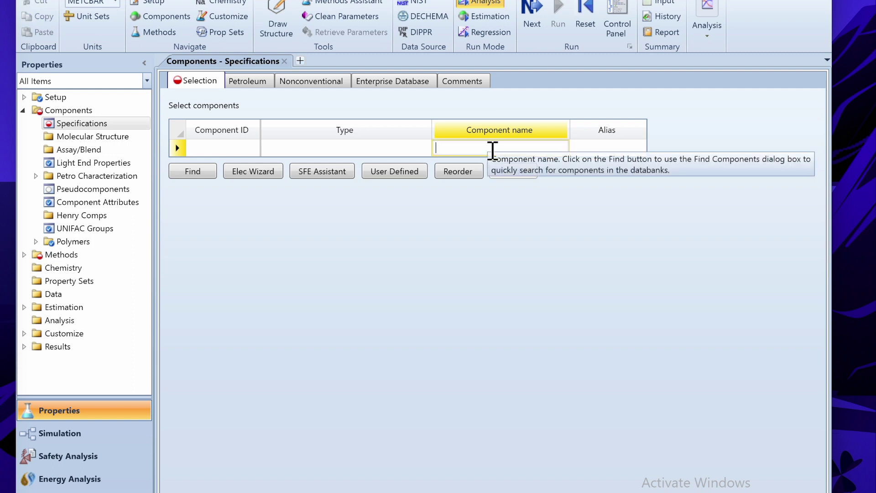
click(600, 153)
text(CH2F2)
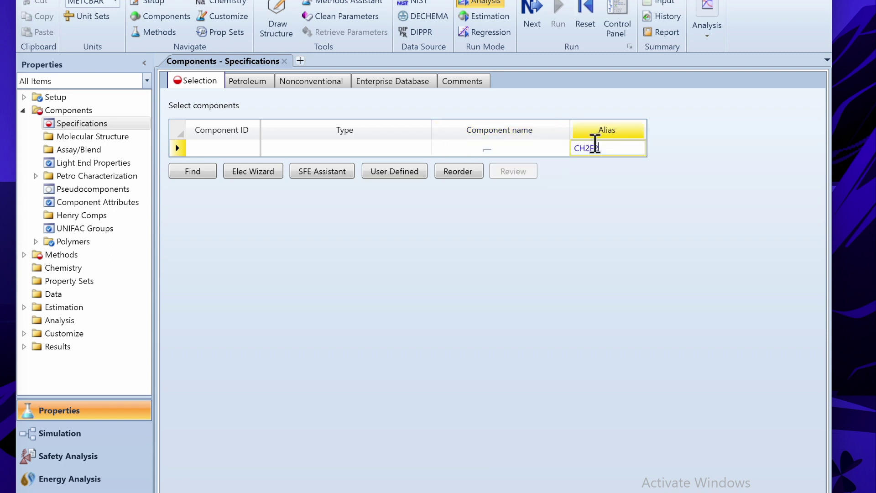
key(Return)
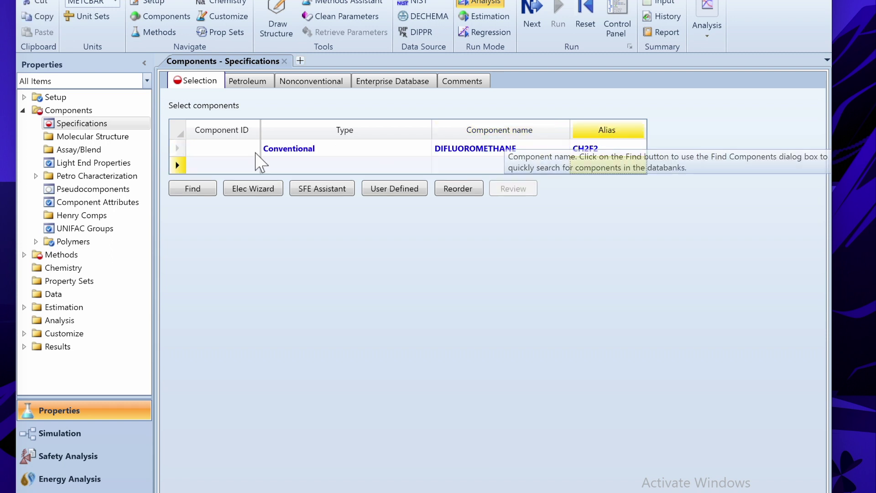
Set the difluoromethane component ID to R-32 and continue to property methods.
click(205, 154)
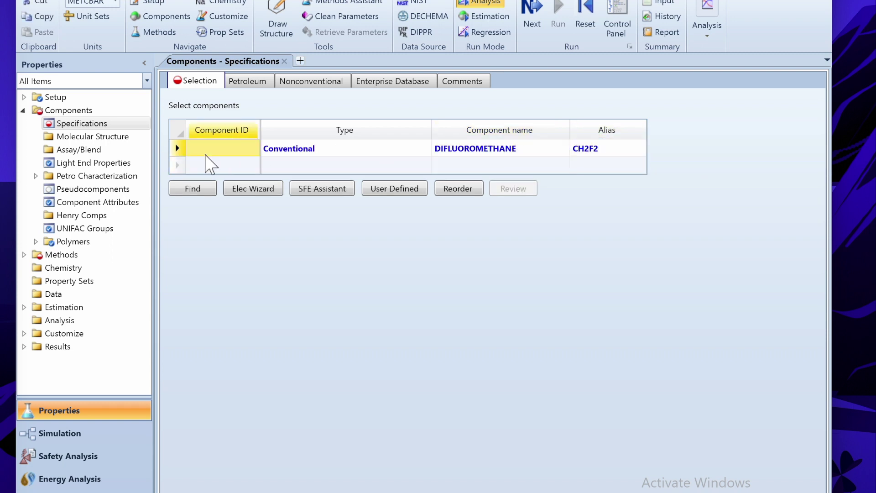
text(R-32)
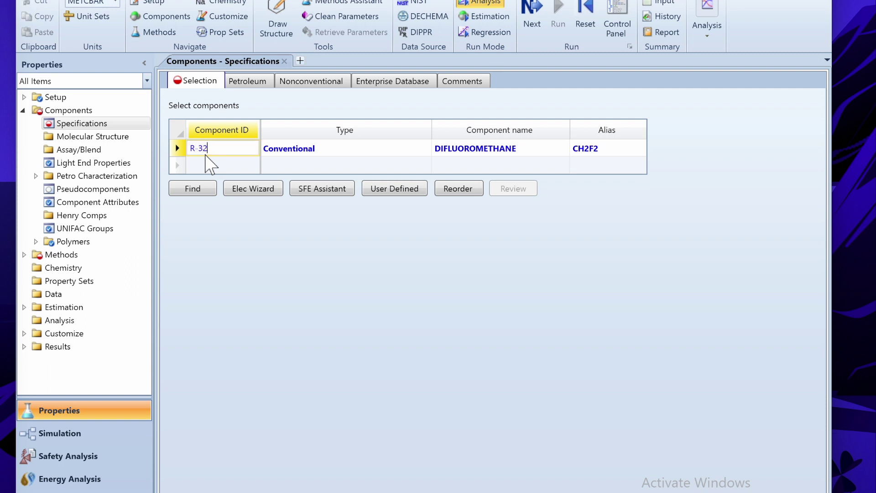
key(Return)
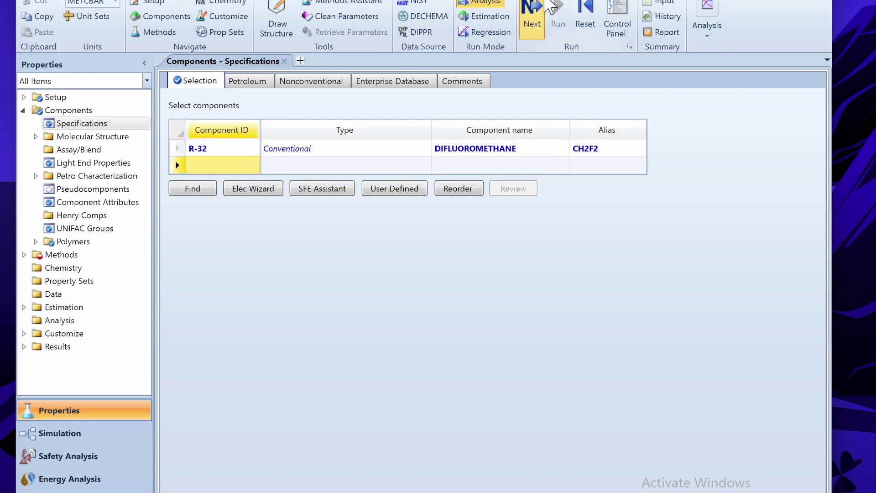
click(539, 9)
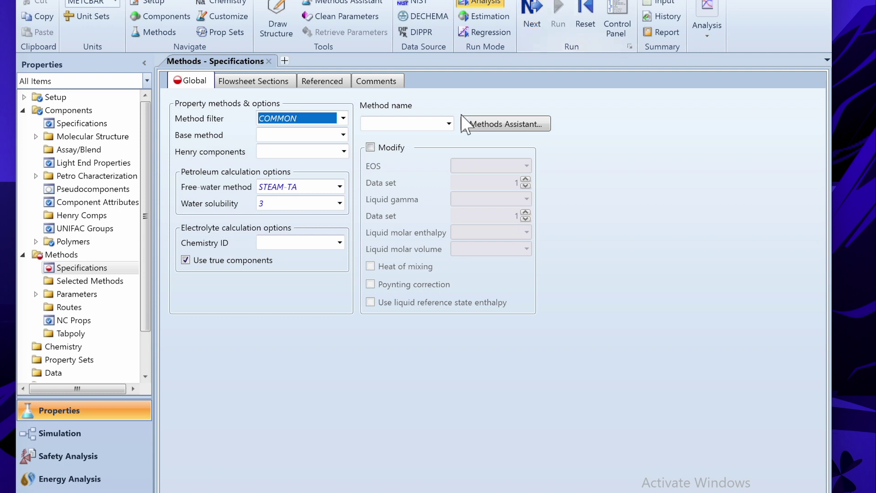
Select REFPROP as the property method and run the property analysis setup.
click(448, 128)
drag(448, 169, 449, 267)
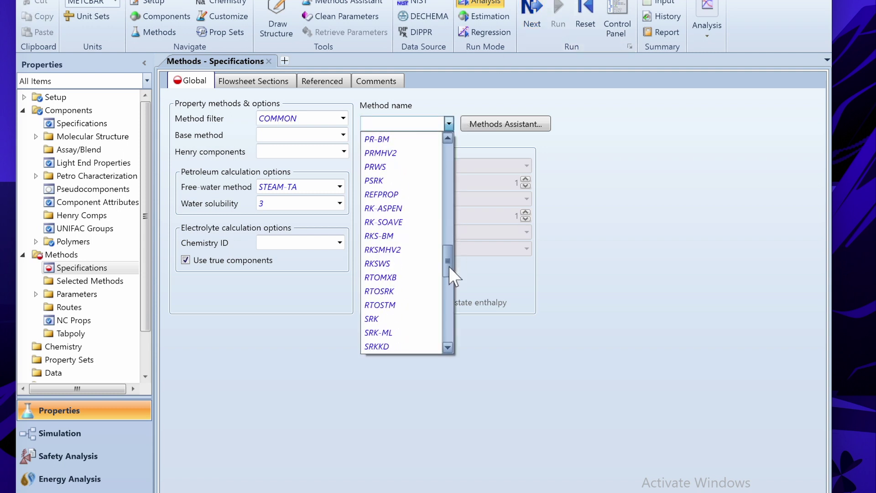
click(388, 194)
click(529, 13)
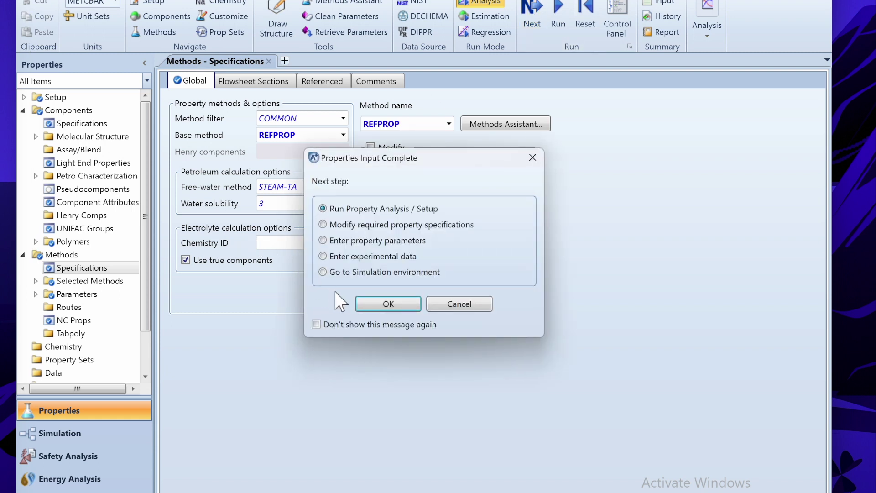
click(375, 309)
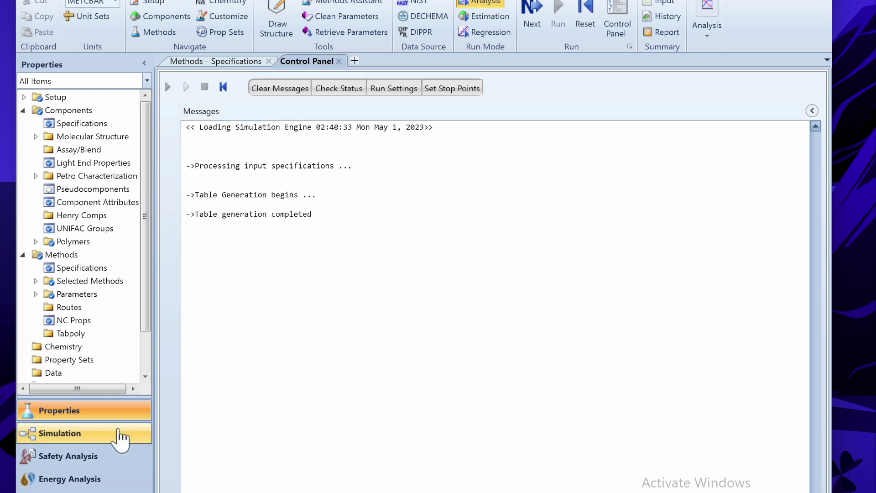
In the Simulation environment, draw a material stream named S4.
click(121, 436)
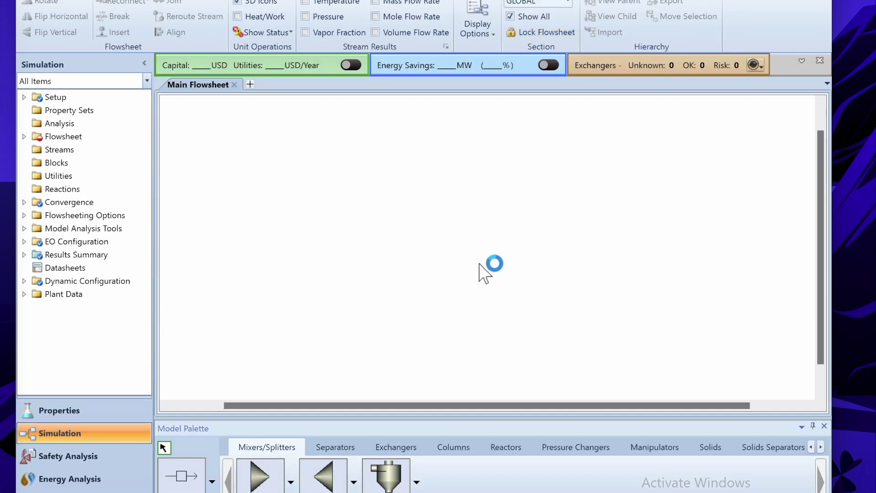
click(170, 473)
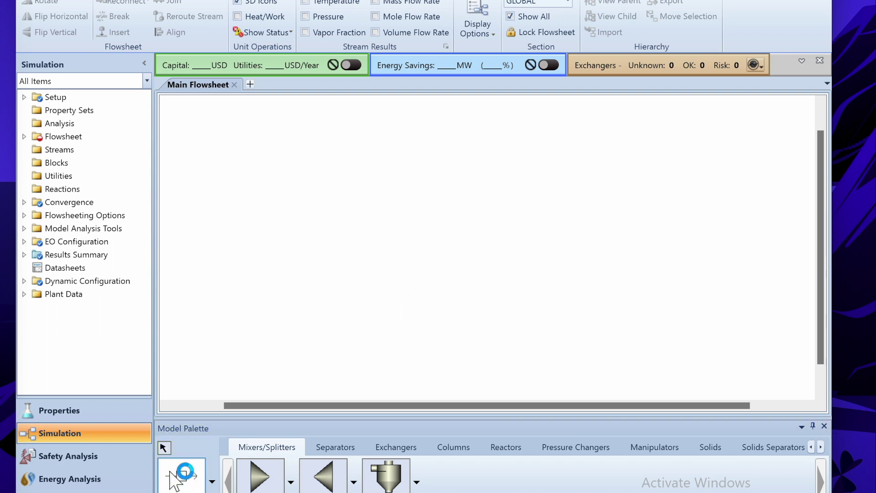
click(270, 248)
click(407, 250)
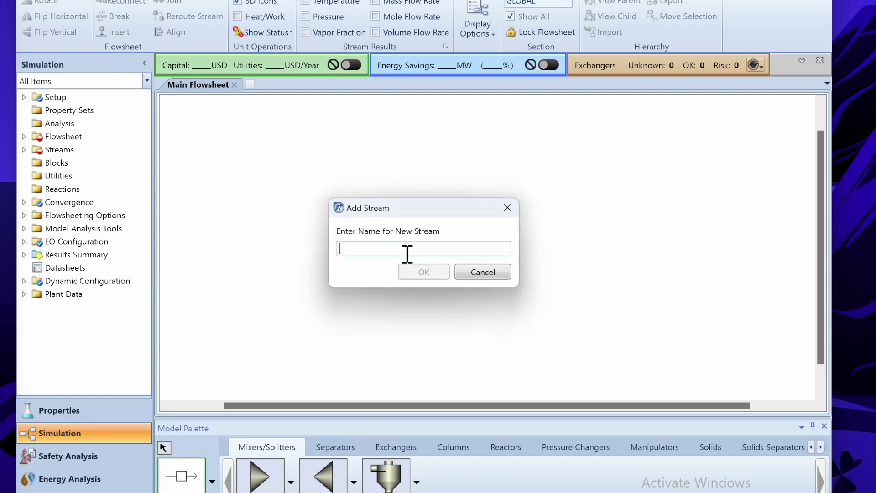
text(S4)
key(Return)
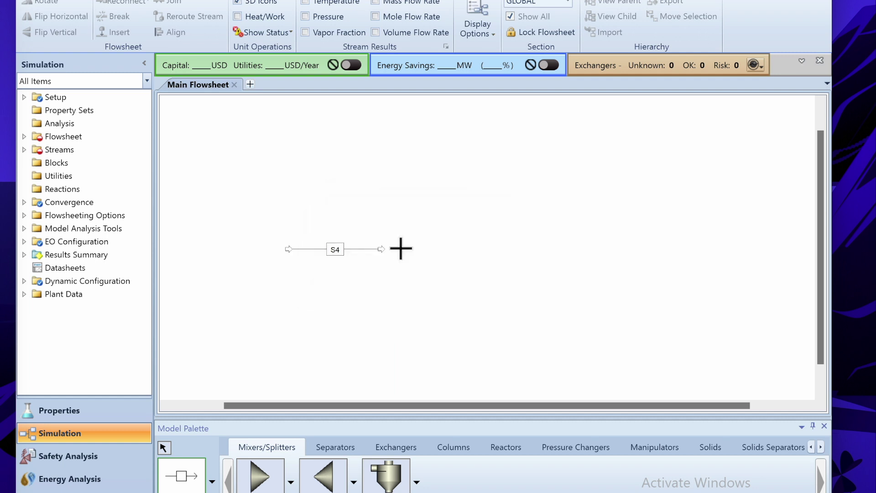
right_click(395, 211)
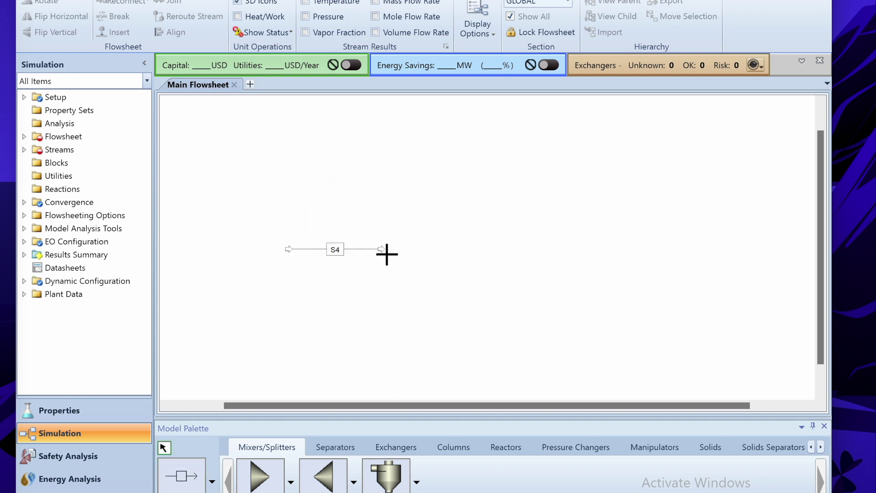
Specify S4 at 25 C and 1 bar with a mass flow of 1000 kg/hr R-32.
click(315, 256)
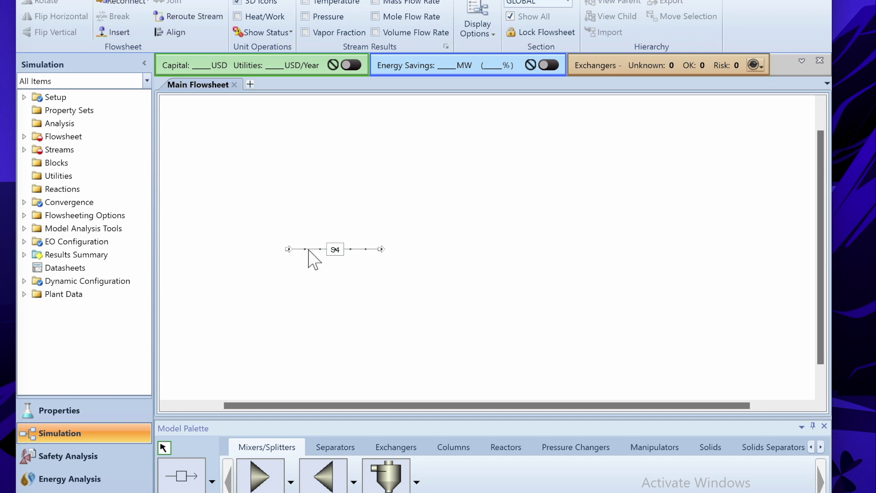
double_click(309, 251)
click(318, 184)
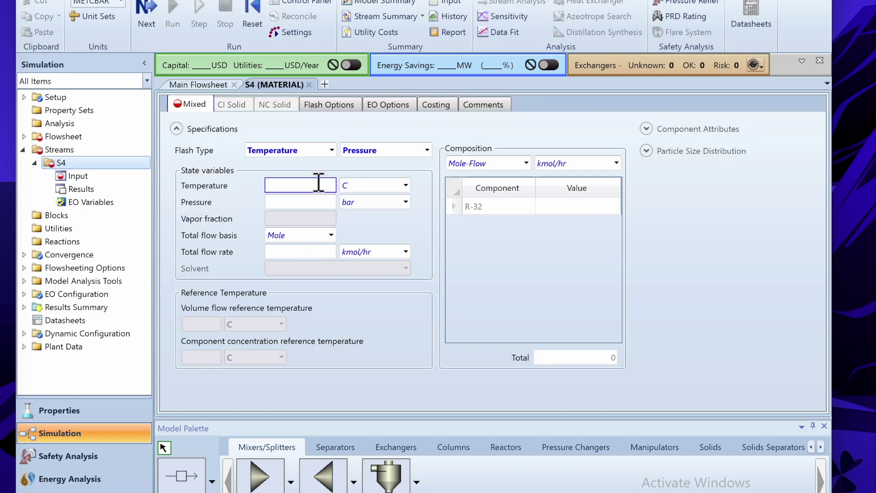
text(25)
click(329, 204)
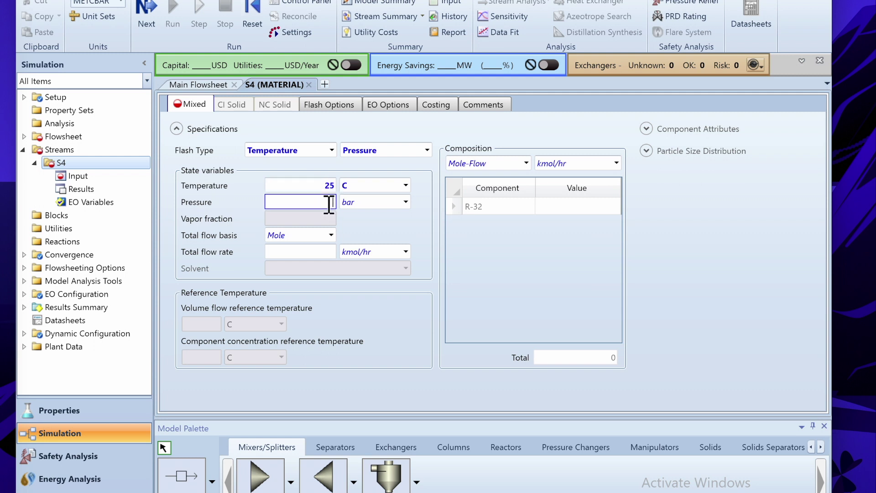
text(1)
key(Return)
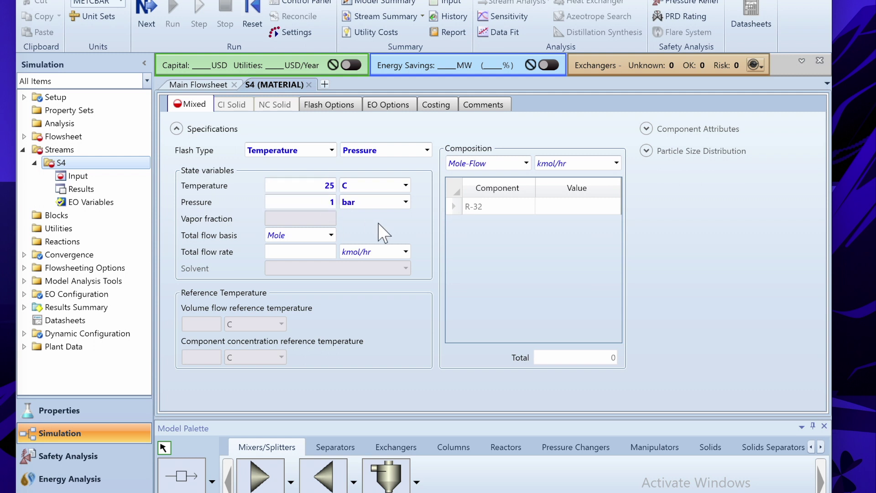
click(526, 163)
click(504, 190)
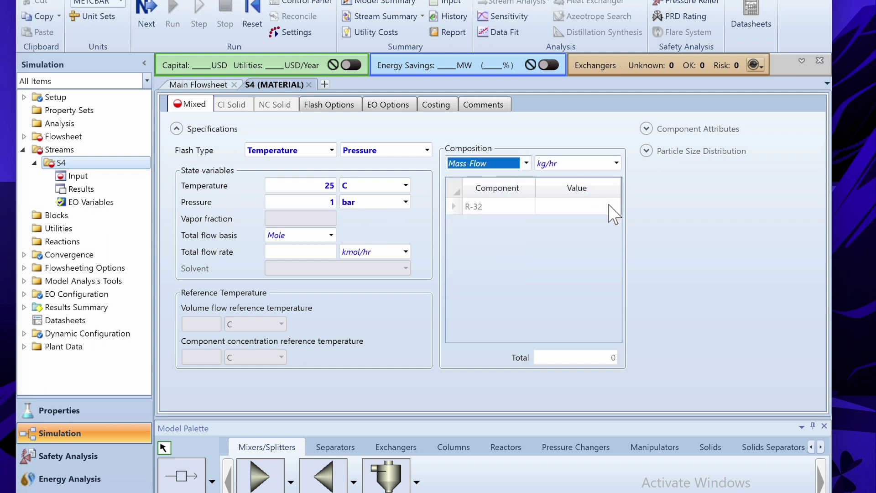
click(613, 209)
text(1000)
key(Return)
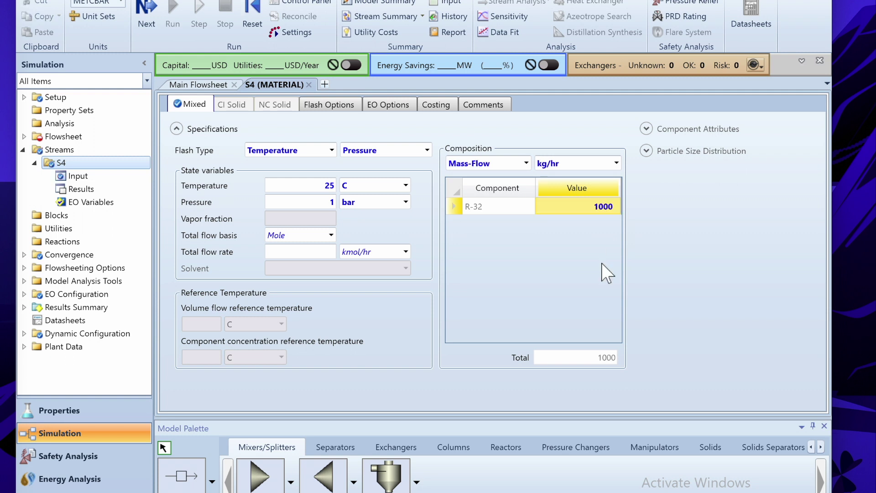
click(309, 84)
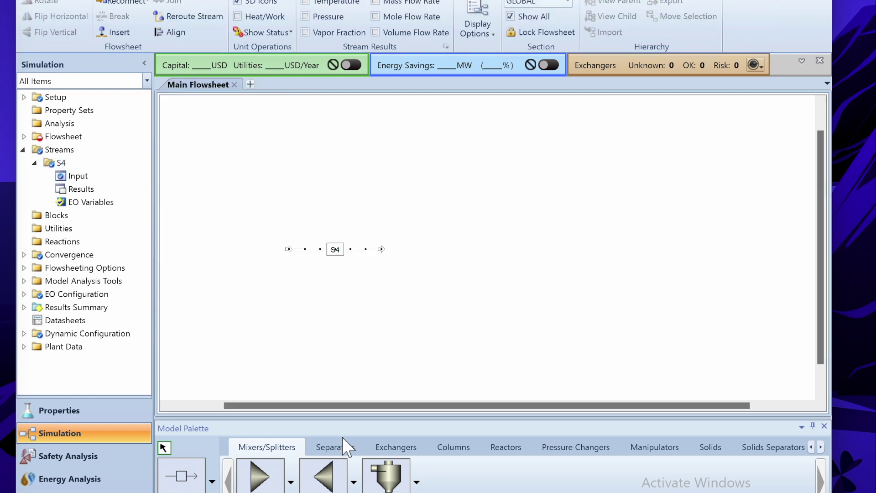
Place a Heater block named EVAP and draw its outlet stream S1.
click(397, 447)
click(256, 477)
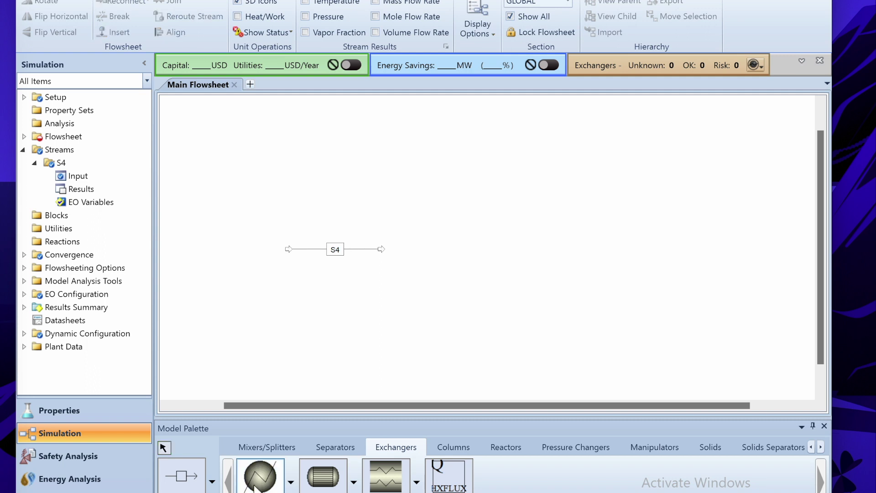
click(409, 258)
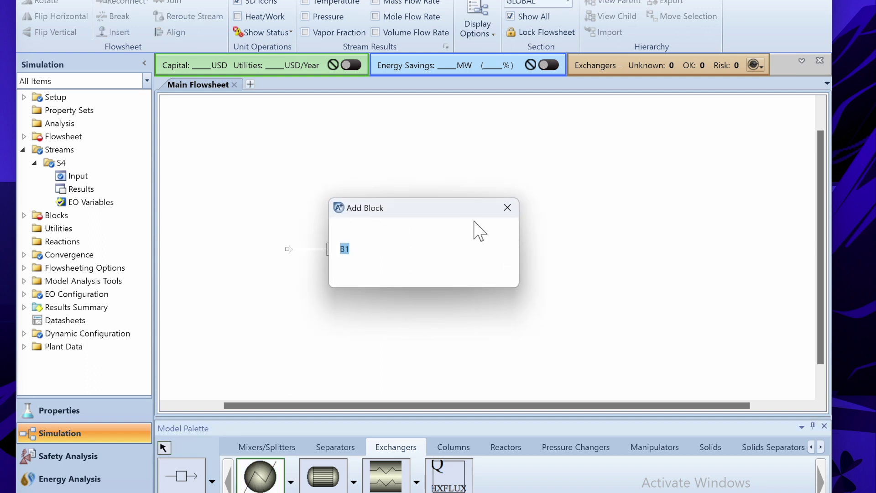
text(EVAP)
key(Return)
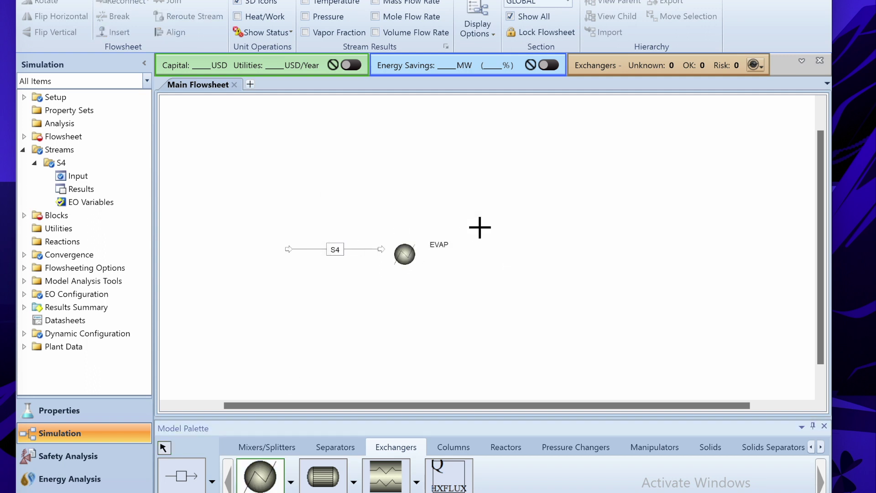
click(174, 488)
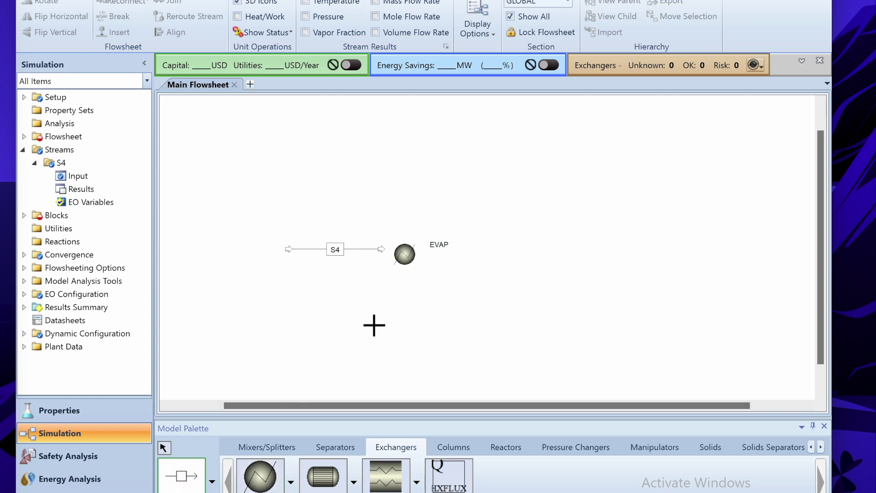
click(421, 259)
click(504, 259)
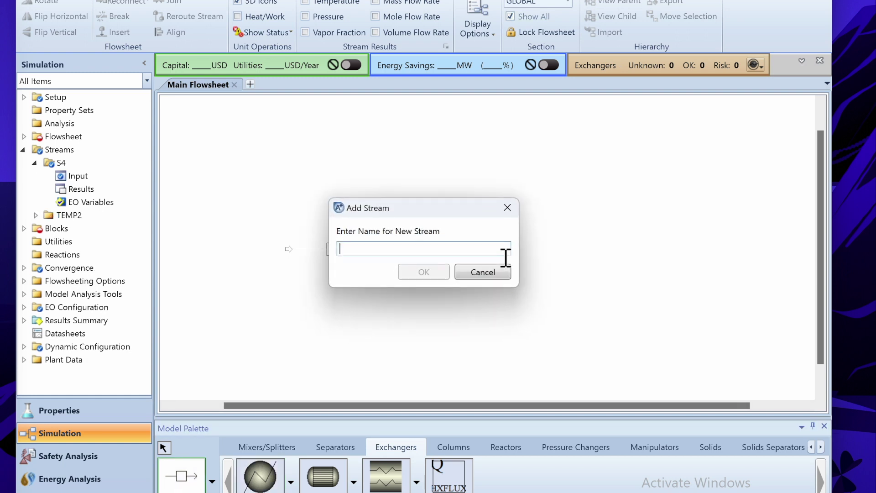
text(S1)
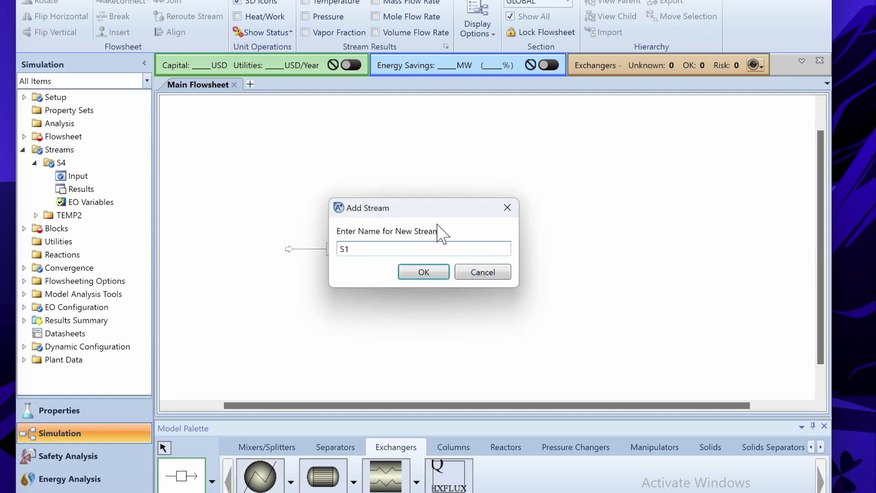
drag(436, 212, 498, 271)
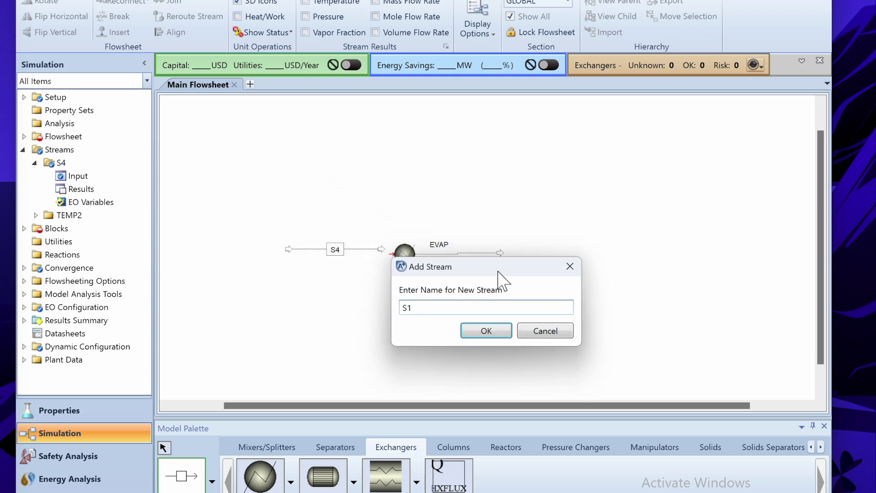
key(Return)
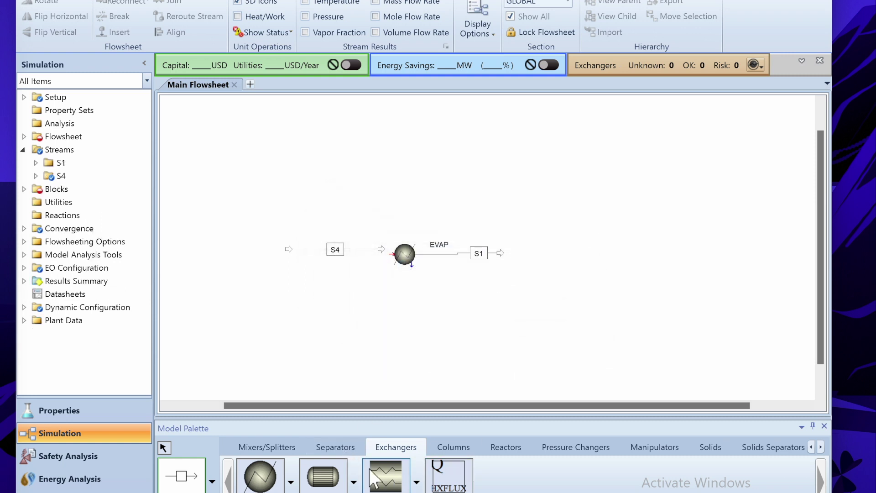
Place a compressor named COMP right of S1 and draw its outlet stream S2.
click(577, 448)
click(319, 488)
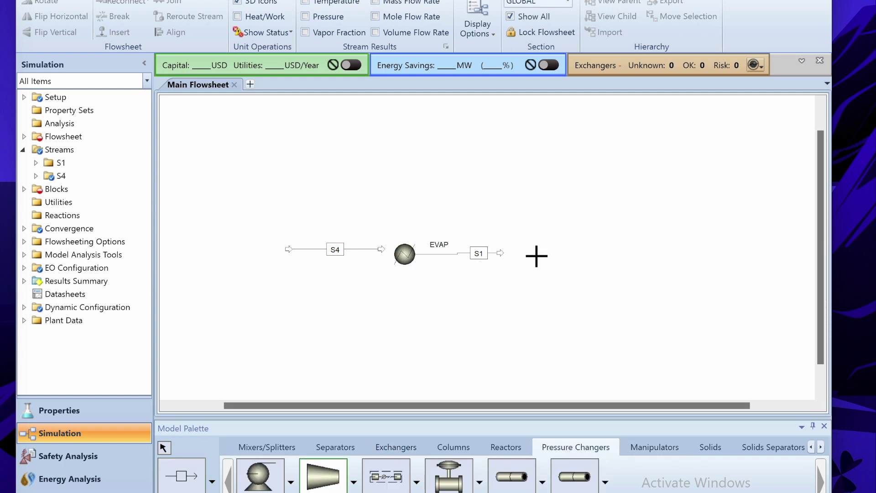
click(536, 256)
text(COMP)
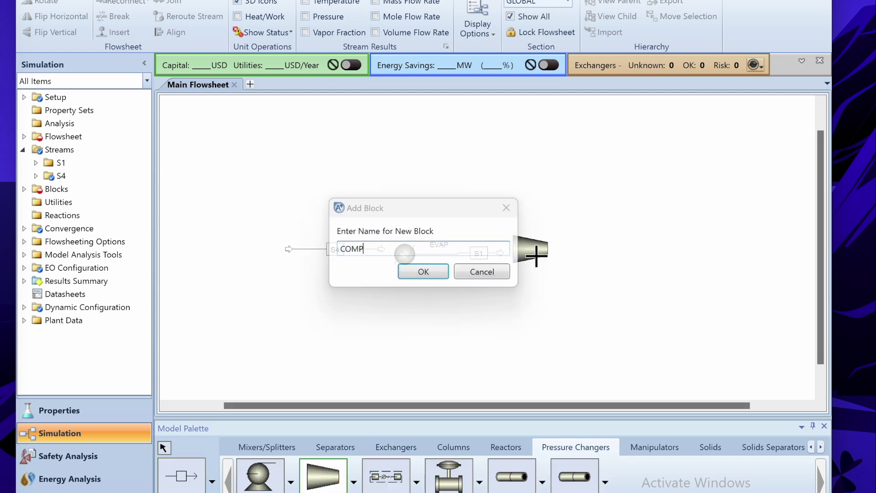
key(Return)
click(182, 475)
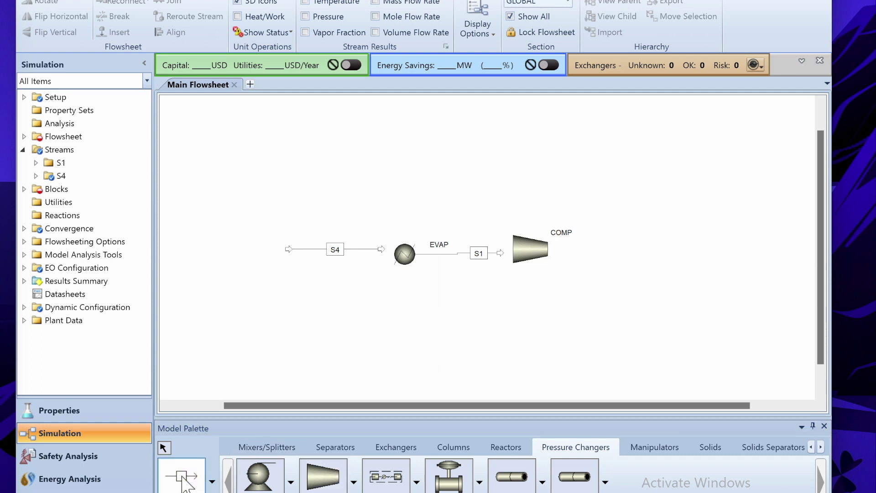
click(546, 262)
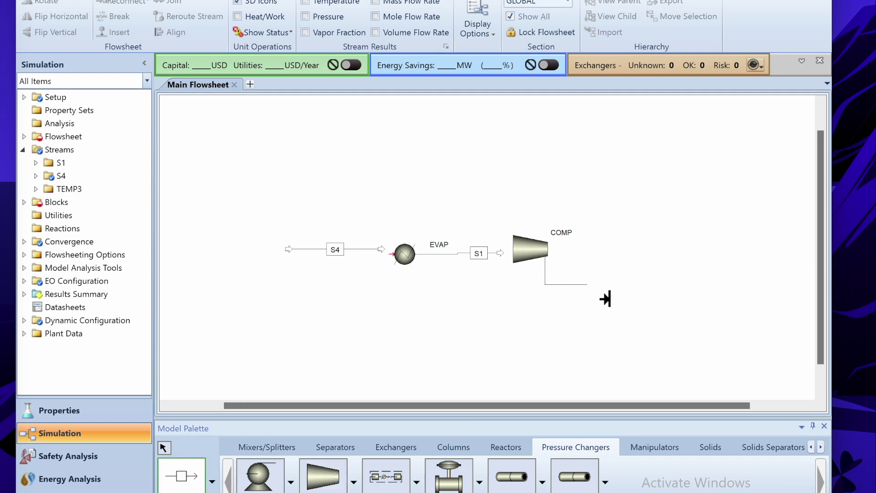
click(700, 243)
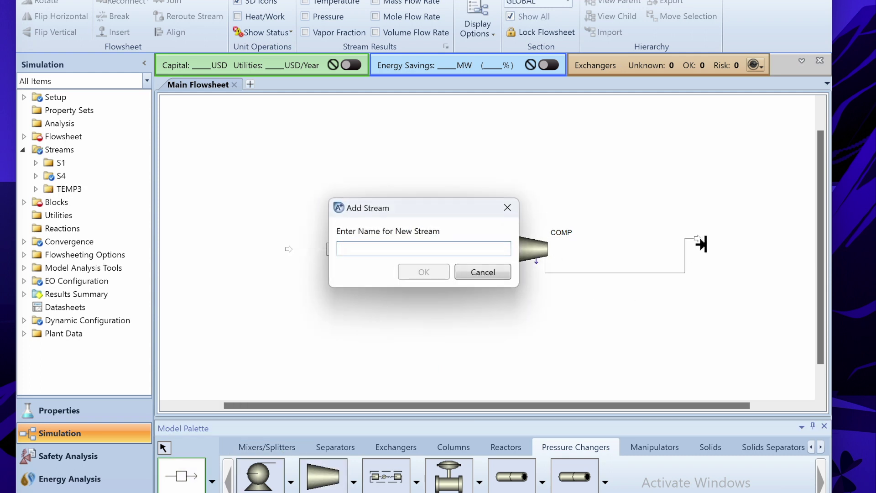
text(S2)
key(Return)
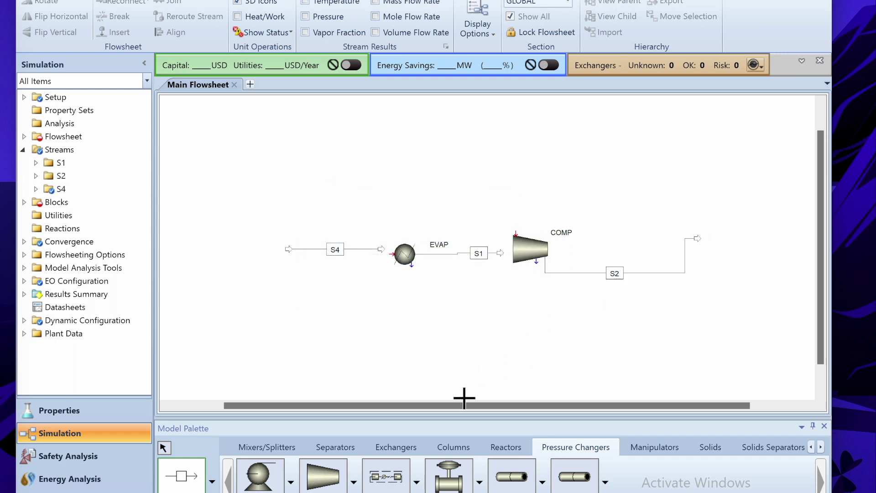
click(391, 448)
click(260, 475)
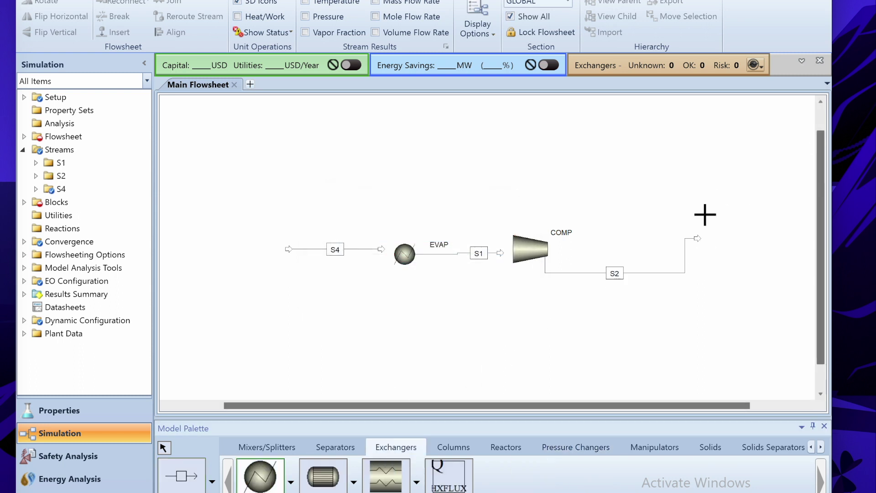
Place heater COND above the end of S2 with outlet stream S3 running back left.
click(685, 218)
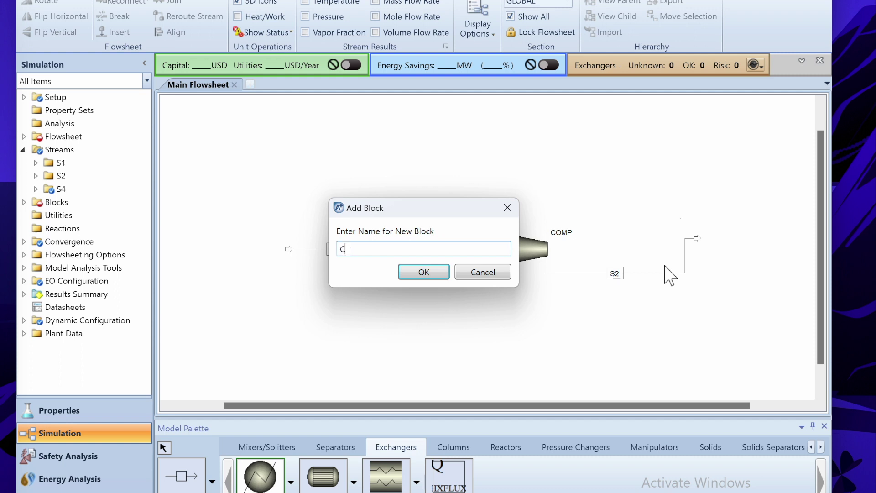
key(Return)
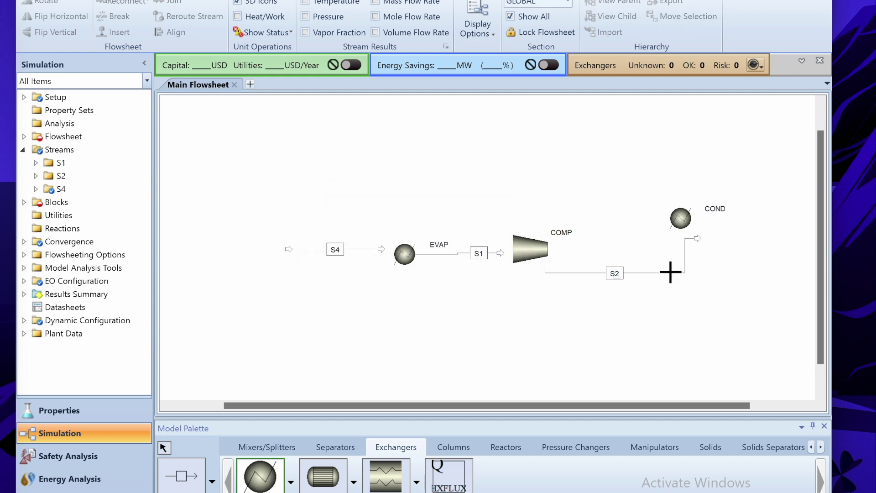
click(179, 489)
click(702, 225)
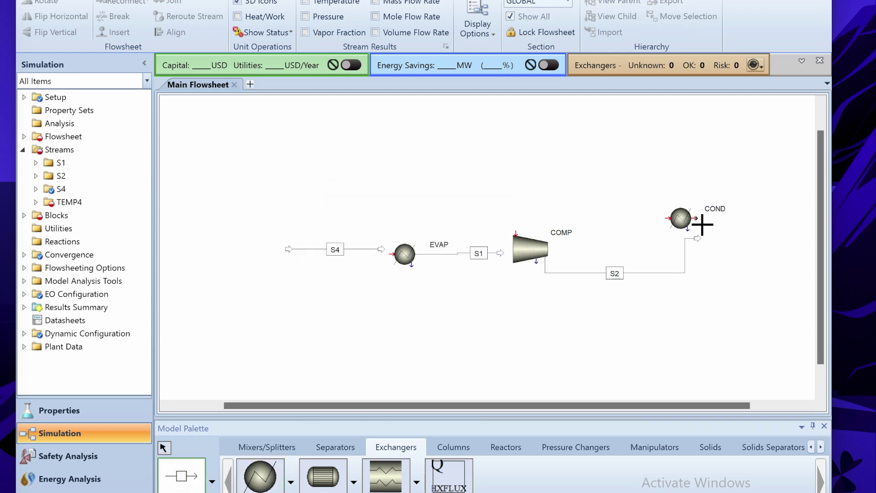
click(479, 144)
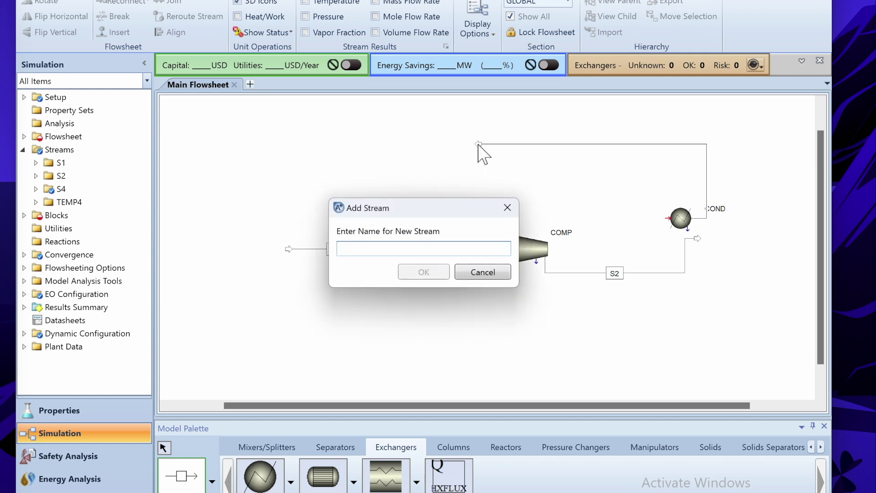
text(S)
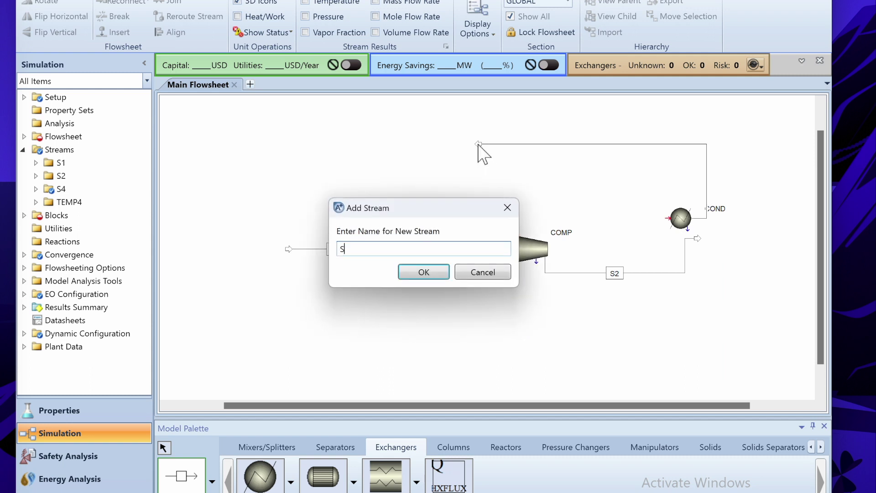
text(3)
key(Return)
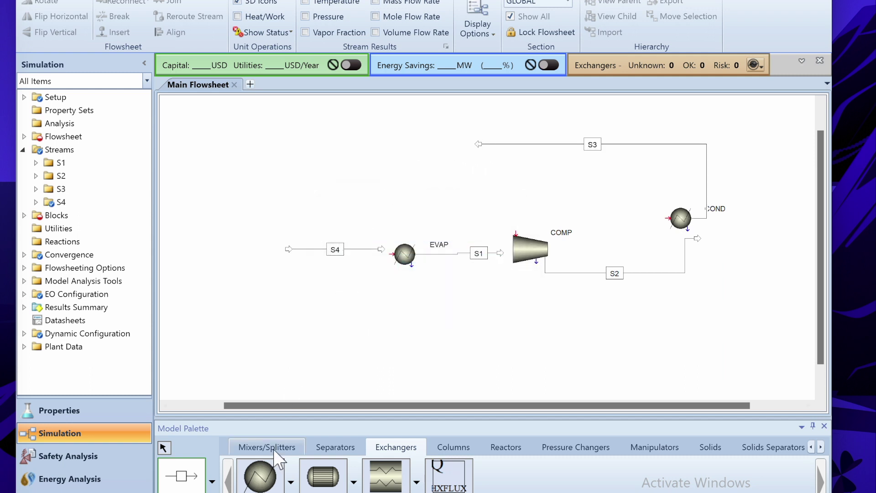
Place a valve named VAL at the upper left, rotate it, and connect S3 into it.
click(655, 448)
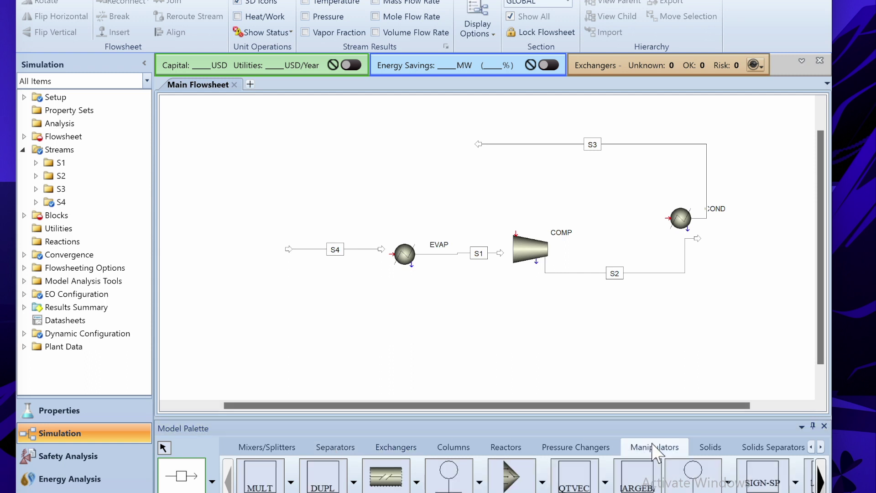
click(567, 451)
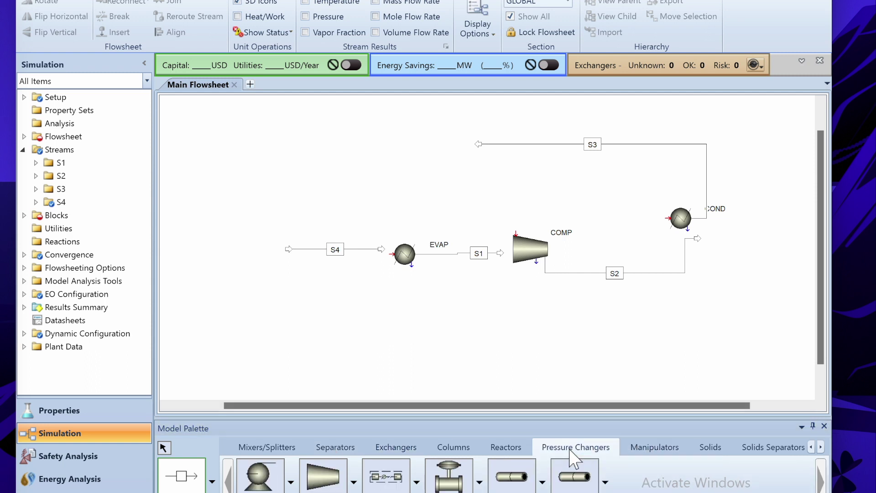
click(462, 474)
click(318, 162)
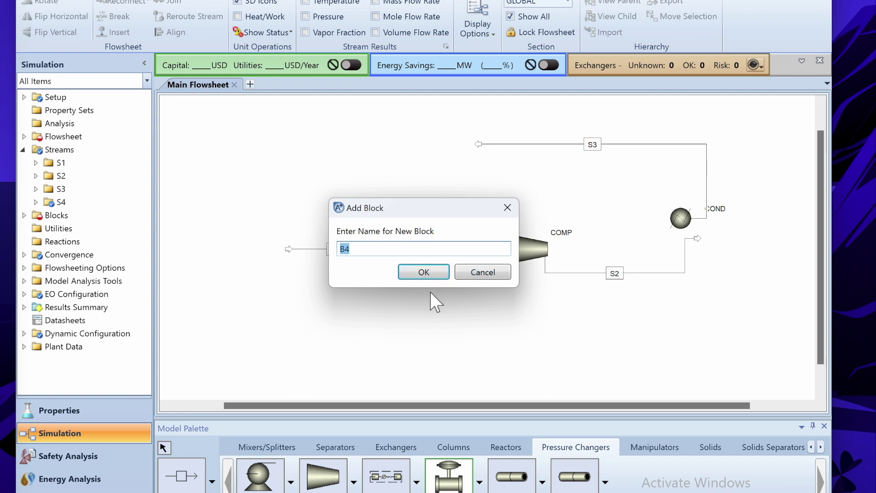
text(VAL)
key(Return)
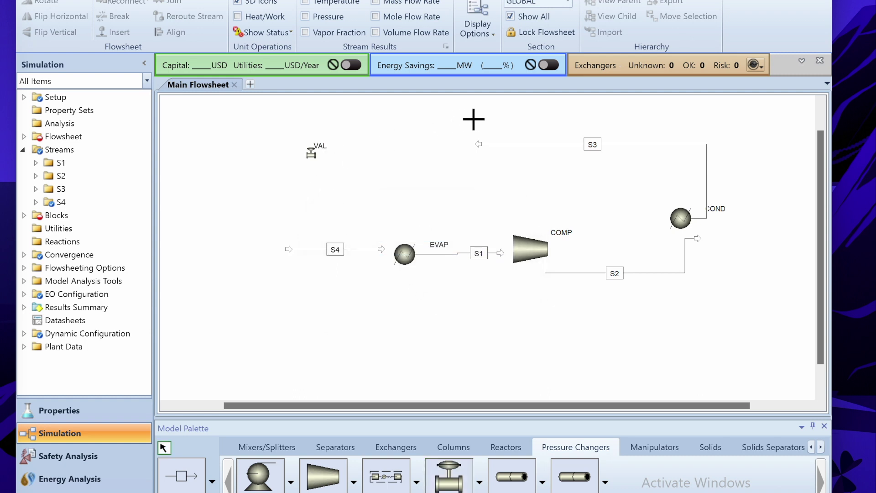
right_click(319, 162)
mouse_move(391, 382)
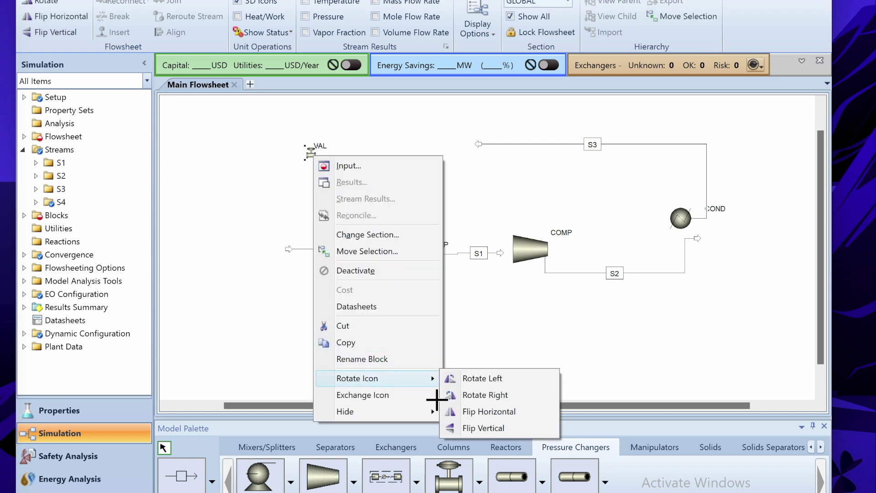
click(489, 396)
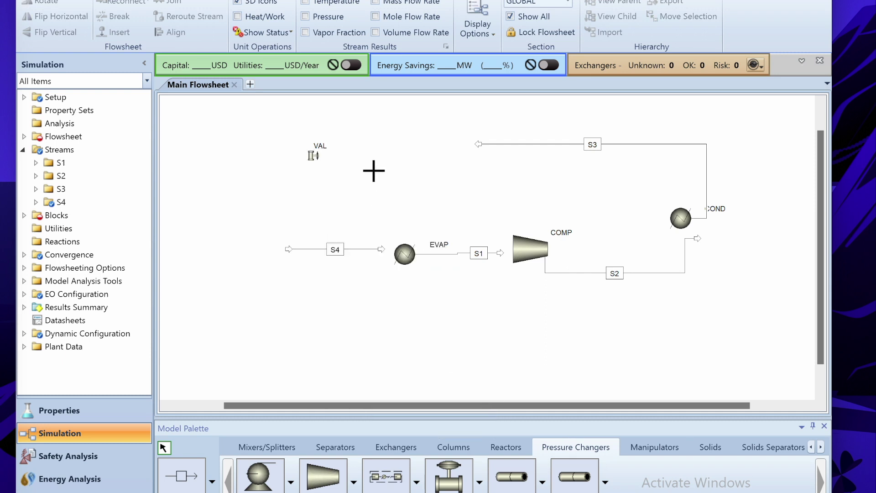
drag(479, 144, 312, 150)
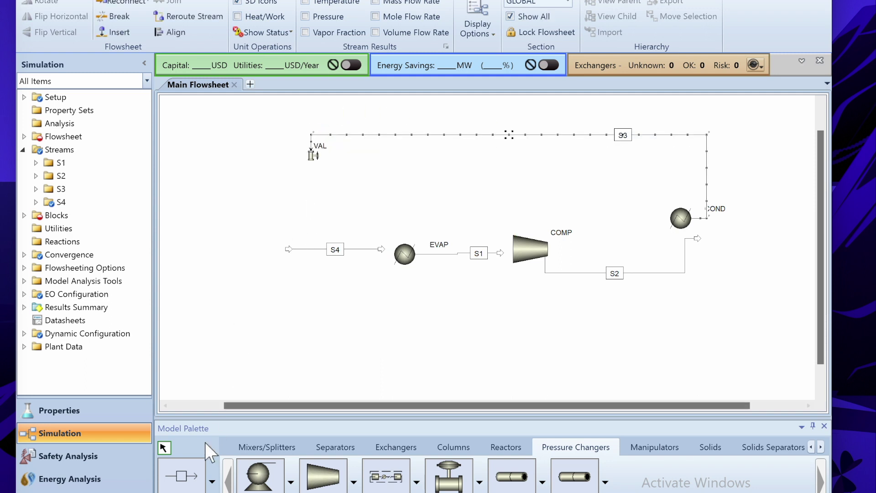
Draw stream S5 from the VAL product outlet.
click(191, 475)
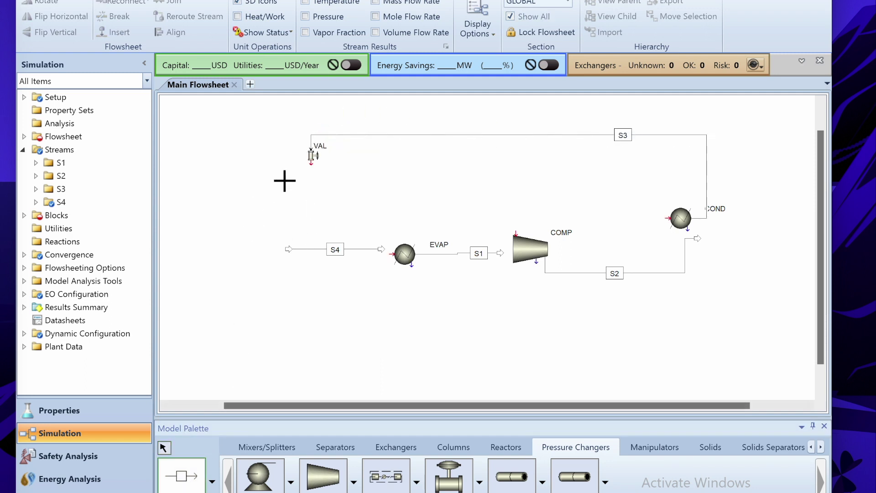
click(318, 169)
click(316, 197)
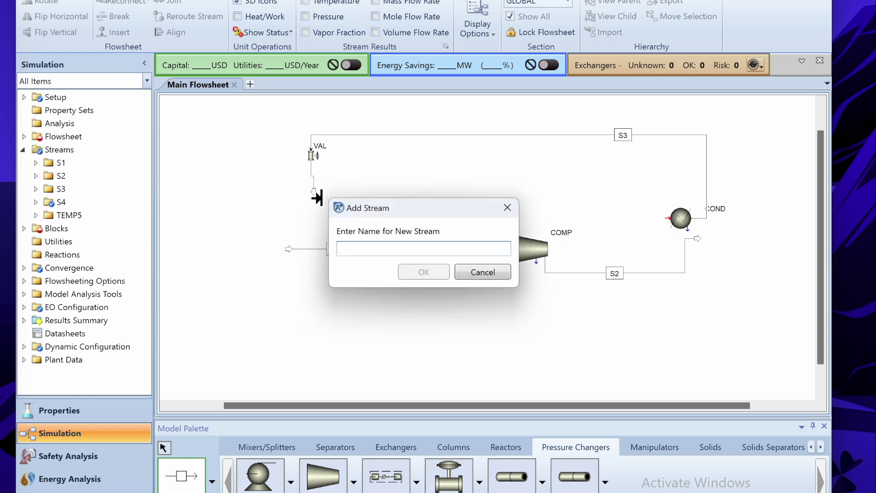
text(S)
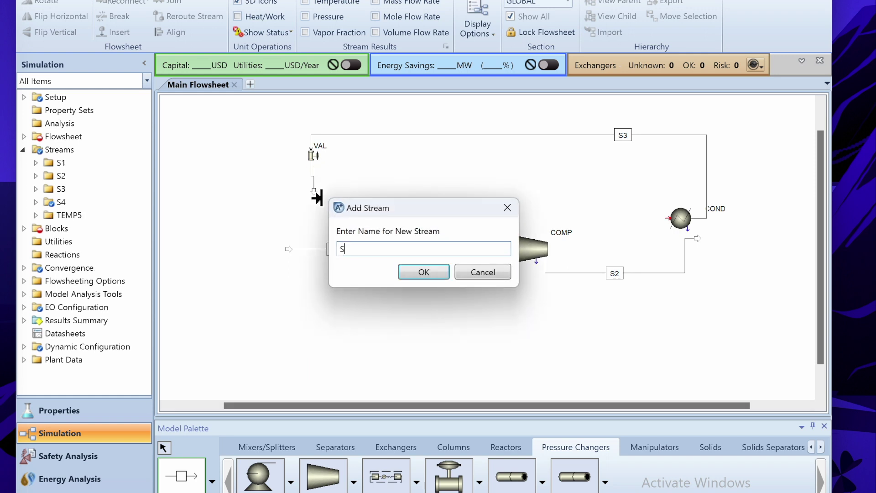
text(5)
key(Return)
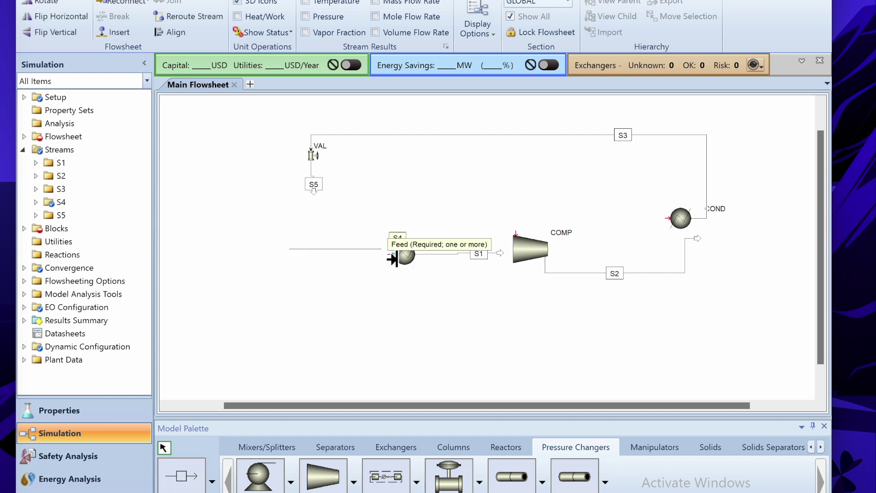
Connect S4 to the EVAP feed, S1 to COMP, and S2 to COND.
click(386, 250)
click(382, 308)
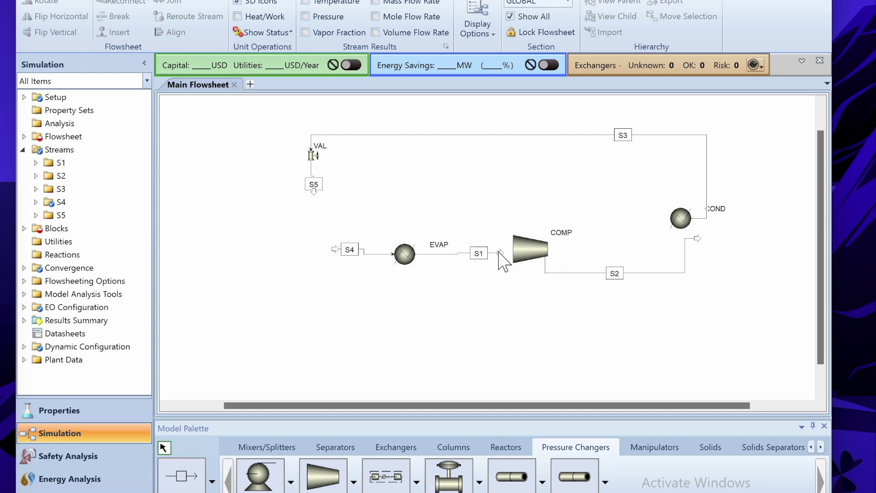
drag(500, 252, 515, 234)
click(467, 288)
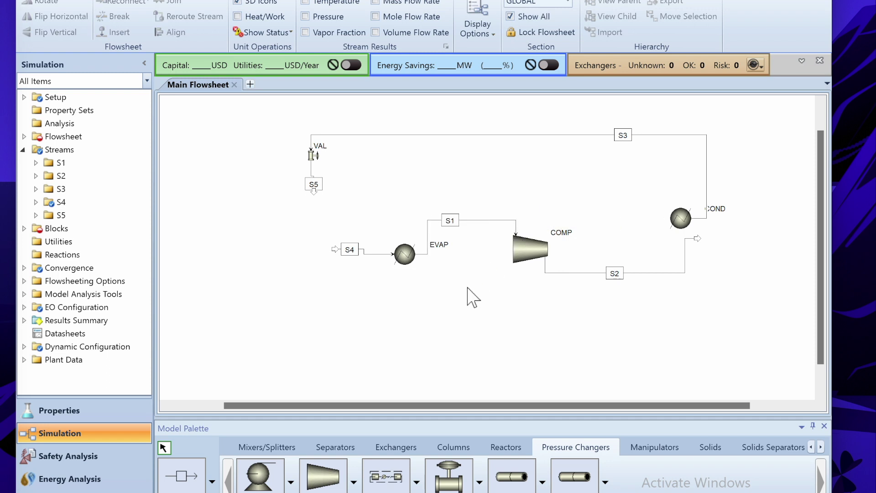
drag(698, 238, 664, 219)
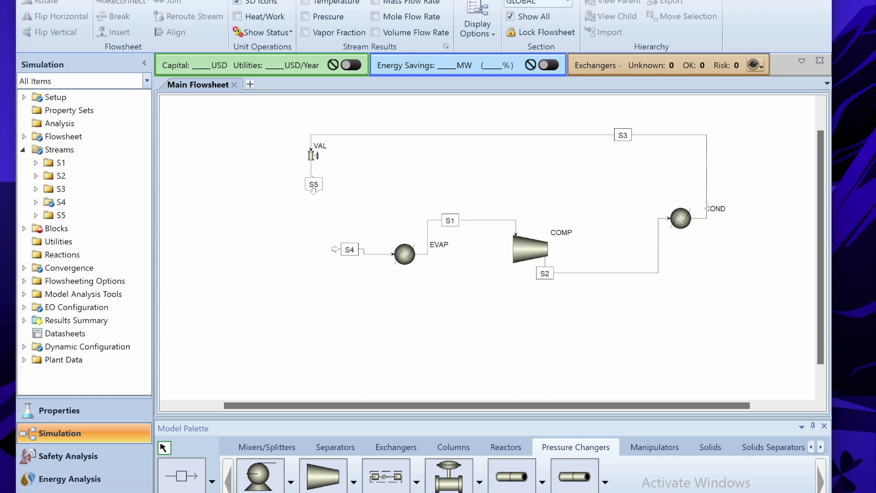
Set compressor COMP to Isentropic with a 25 bar discharge pressure.
key(F4)
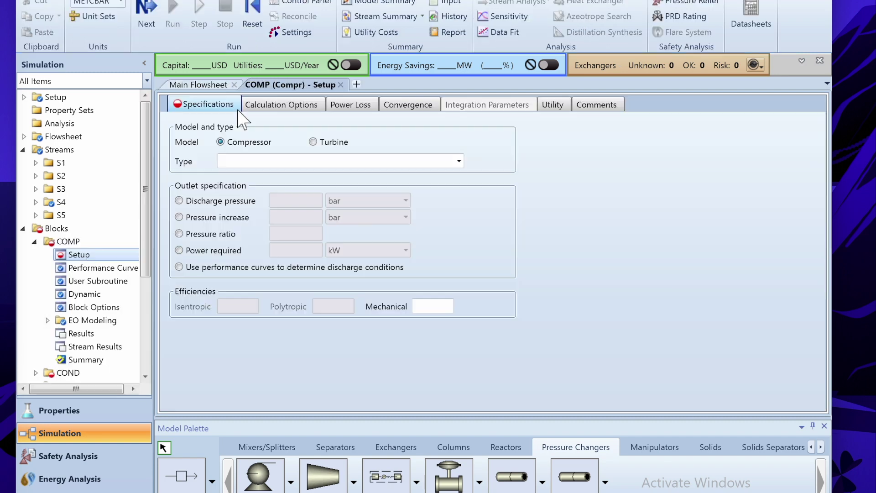
click(458, 161)
click(459, 162)
click(458, 161)
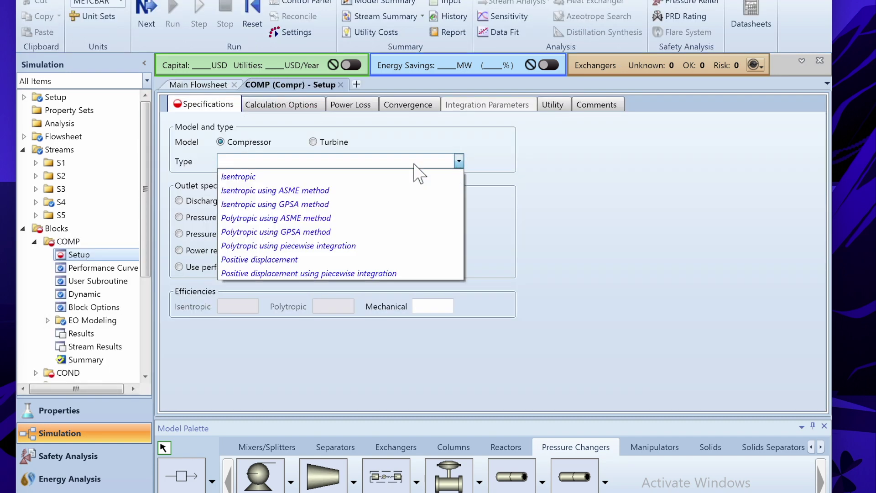
click(179, 201)
click(179, 200)
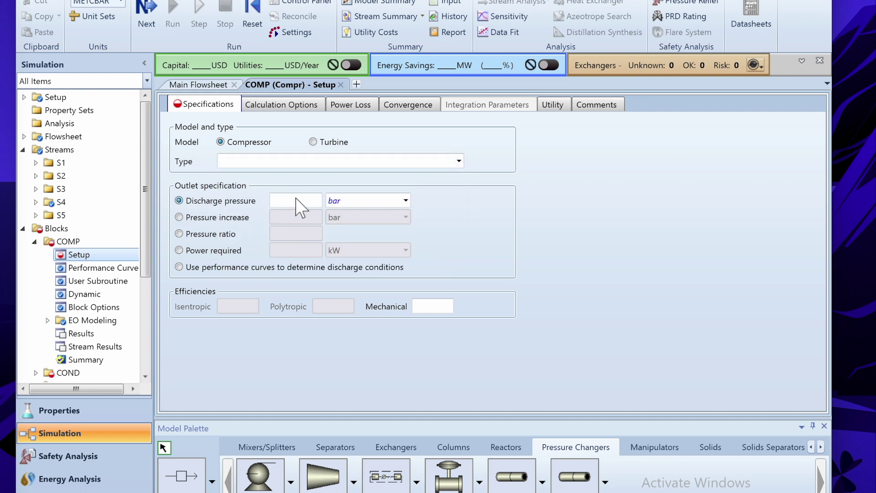
key(Return)
click(459, 162)
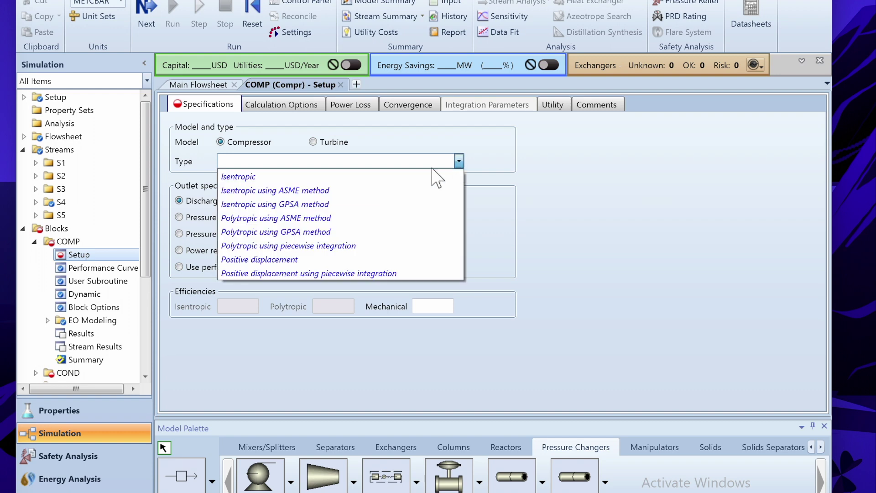
click(422, 174)
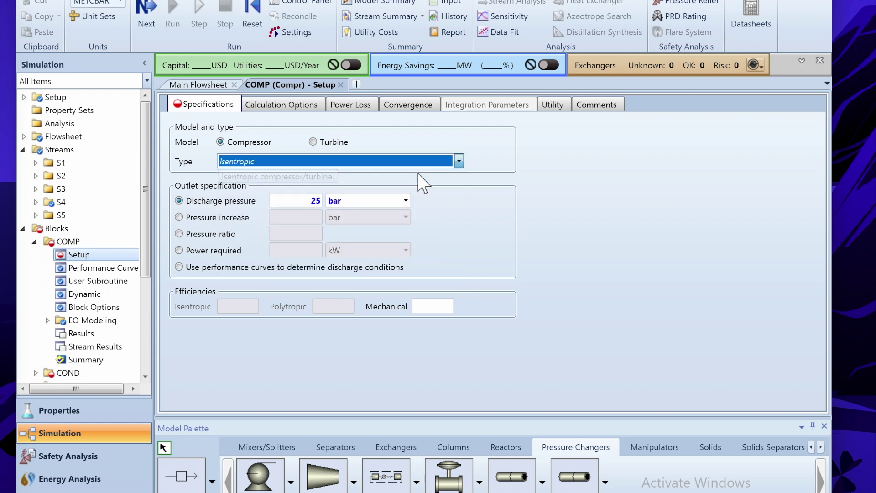
click(155, 13)
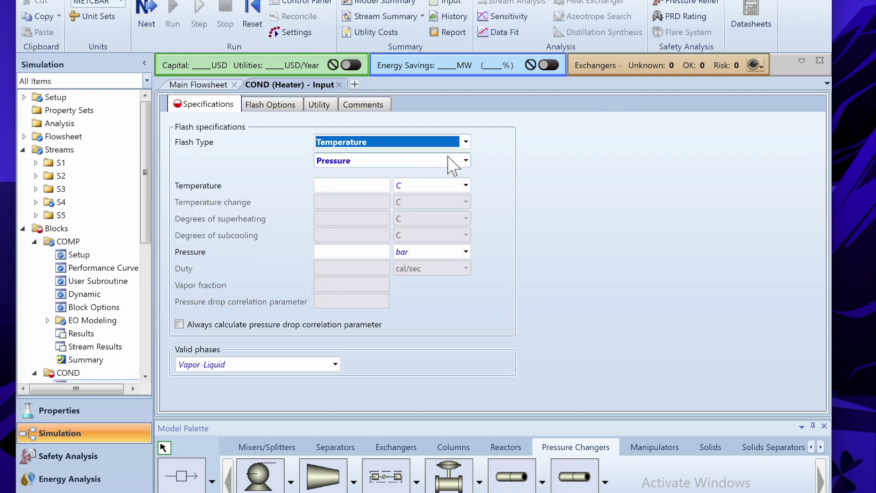
Specify condenser COND by pressure 0 bar and vapor fraction 0.
click(466, 142)
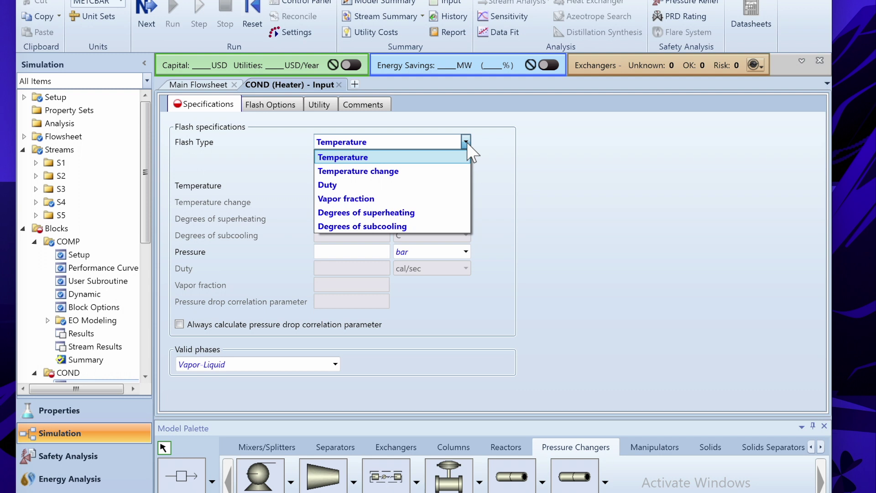
click(372, 199)
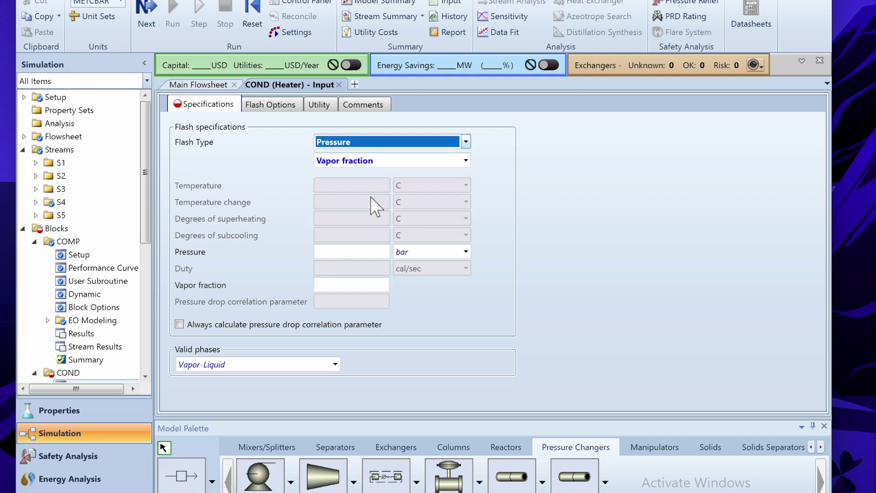
click(372, 253)
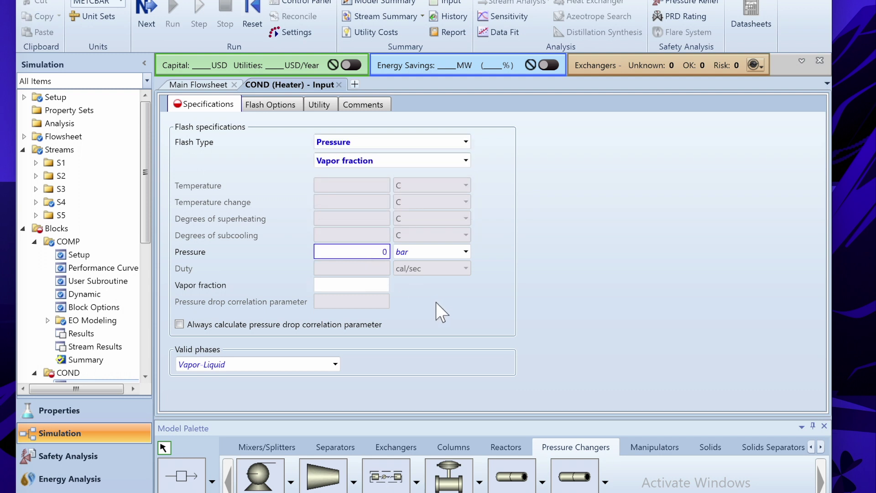
click(386, 286)
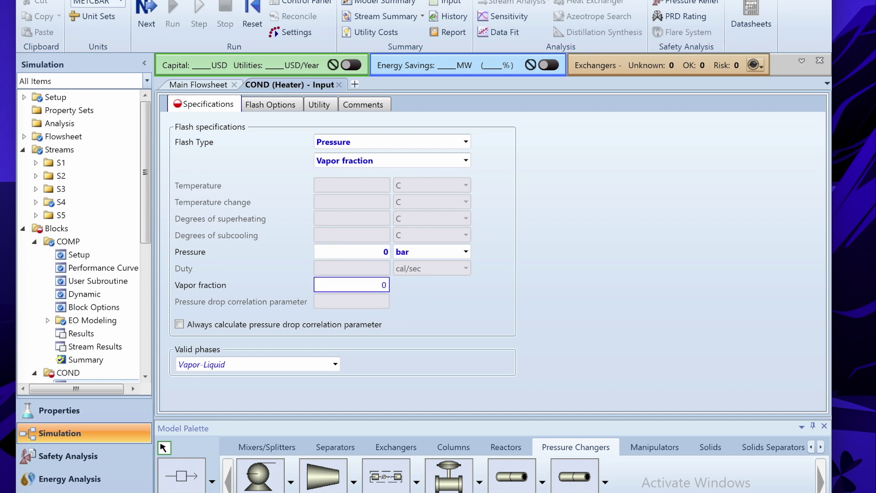
click(432, 309)
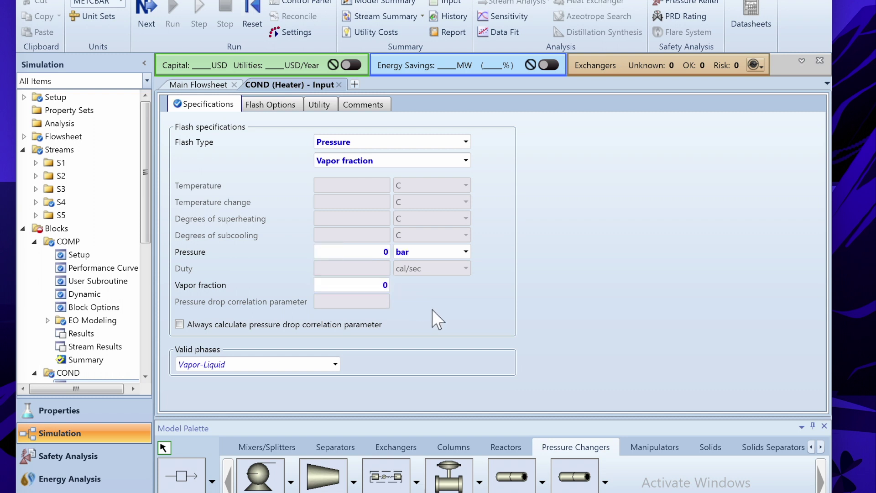
click(339, 85)
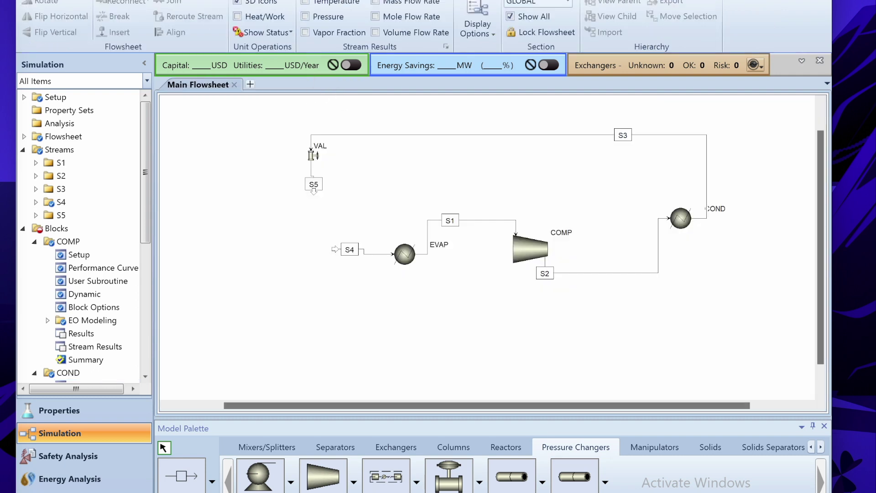
Specify evaporator EVAP by pressure 0 bar and vapor fraction 1.
key(F4)
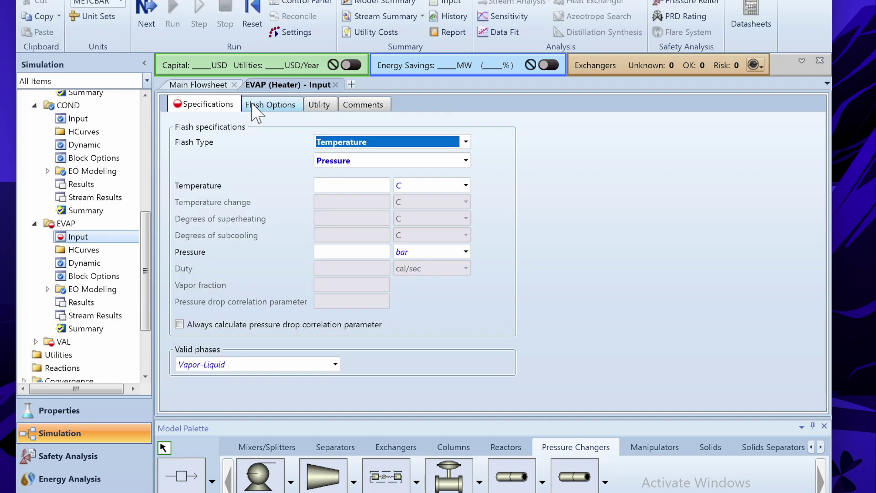
click(363, 185)
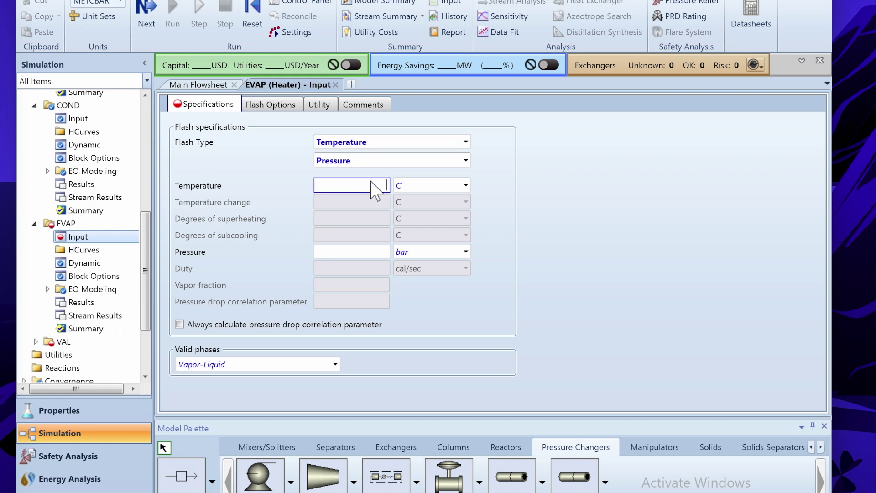
click(466, 144)
click(383, 199)
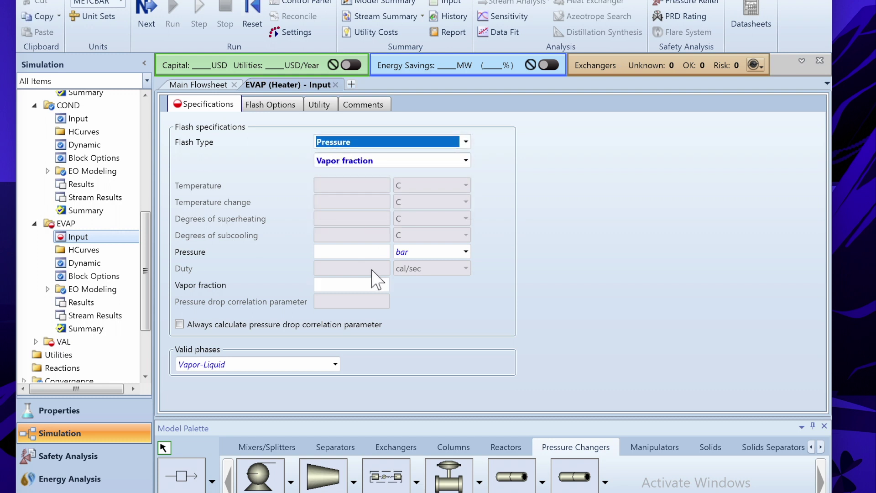
click(376, 251)
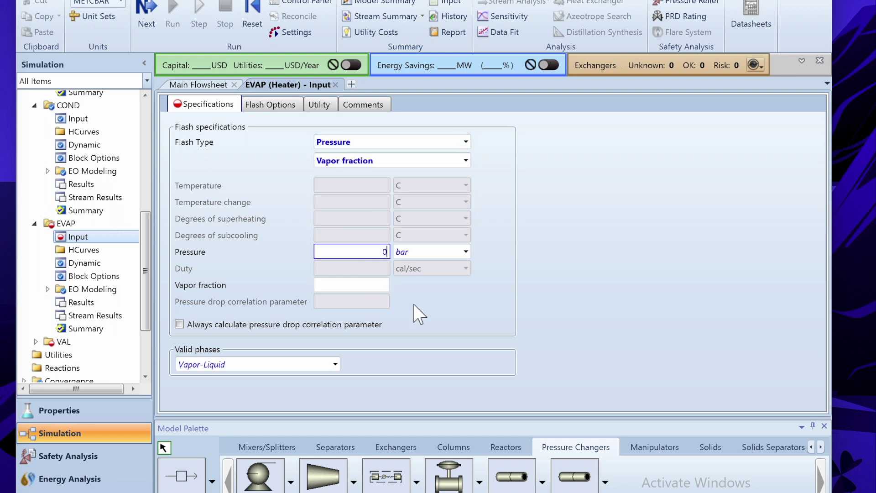
click(384, 288)
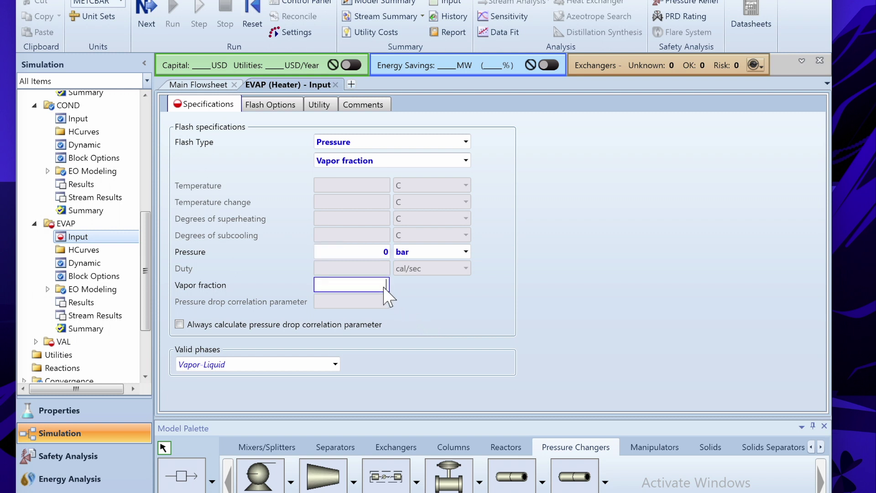
key(Return)
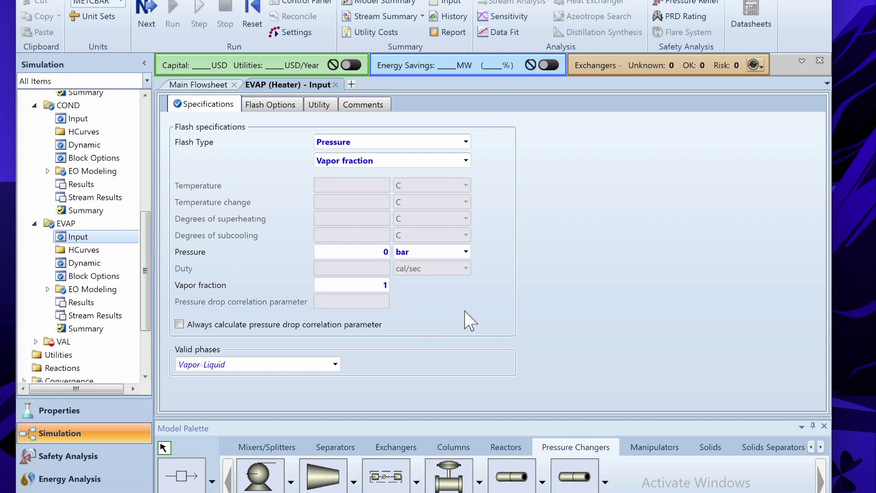
click(147, 18)
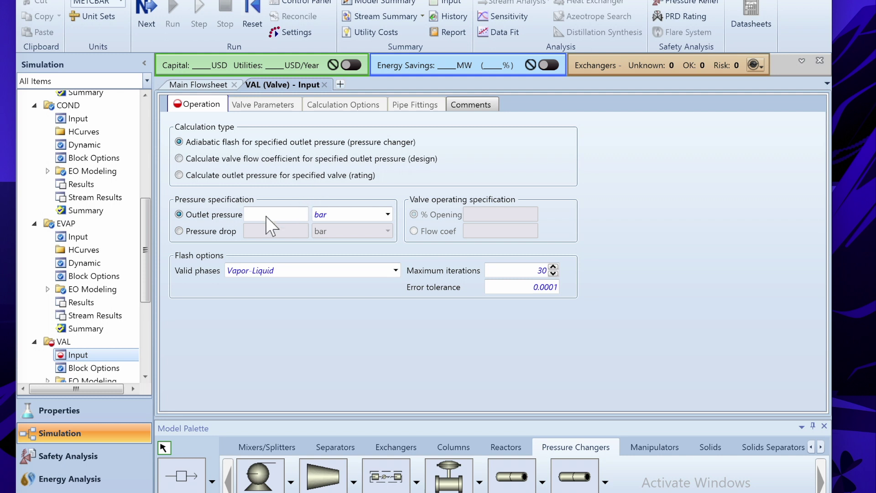
Give valve VAL a 6 bar outlet pressure, run the simulation, and close the VAL form.
click(275, 221)
text(6)
key(Return)
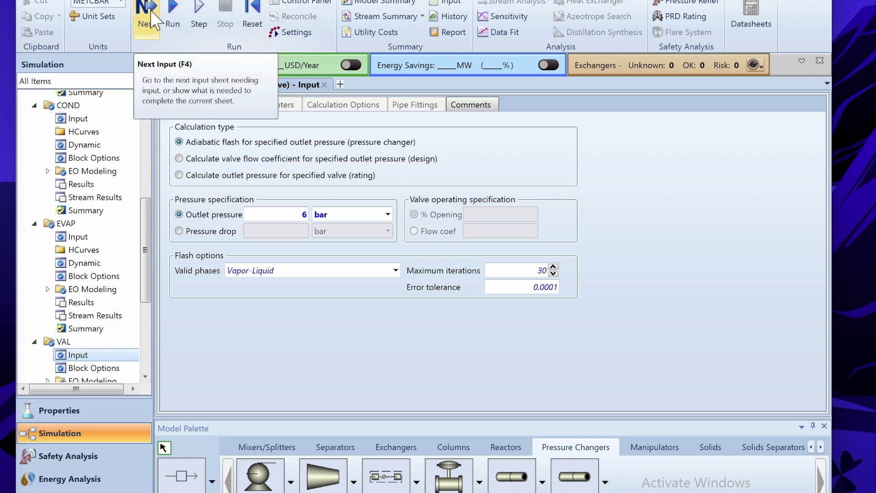
click(173, 16)
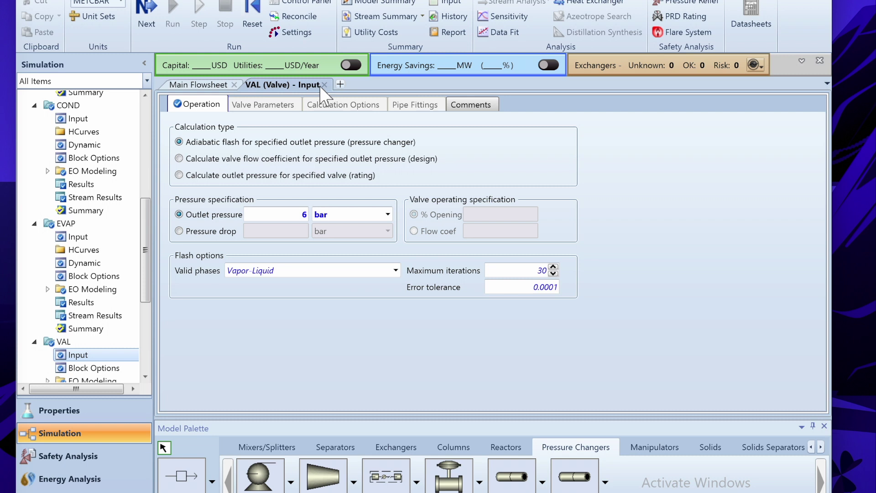
click(325, 85)
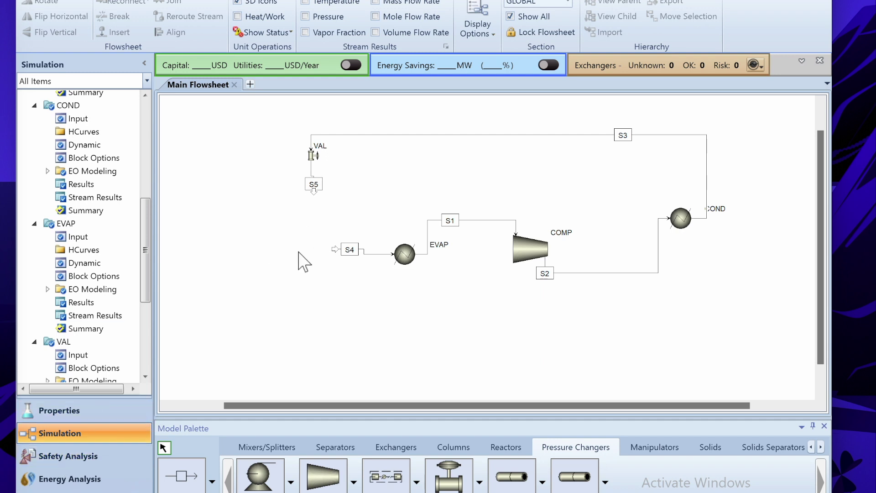
Delete stream S5 and reconnect S4's inlet to the VAL outlet, closing the cycle loop.
drag(315, 194, 312, 220)
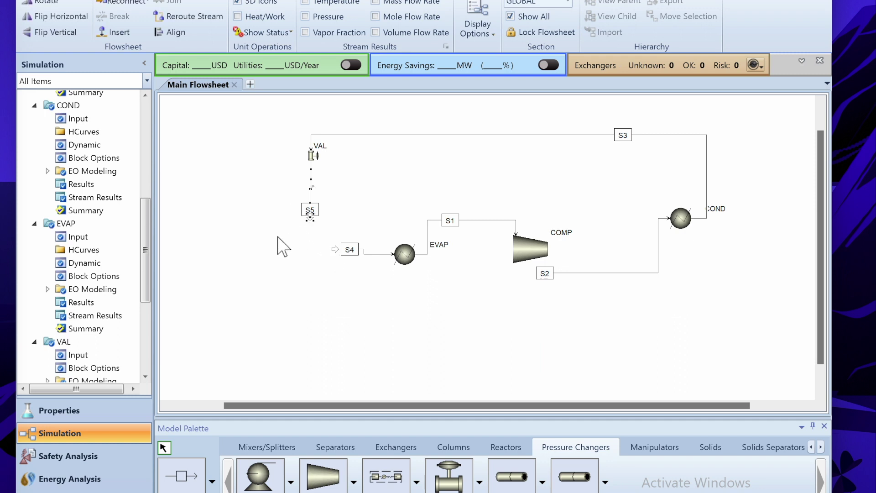
right_click(309, 218)
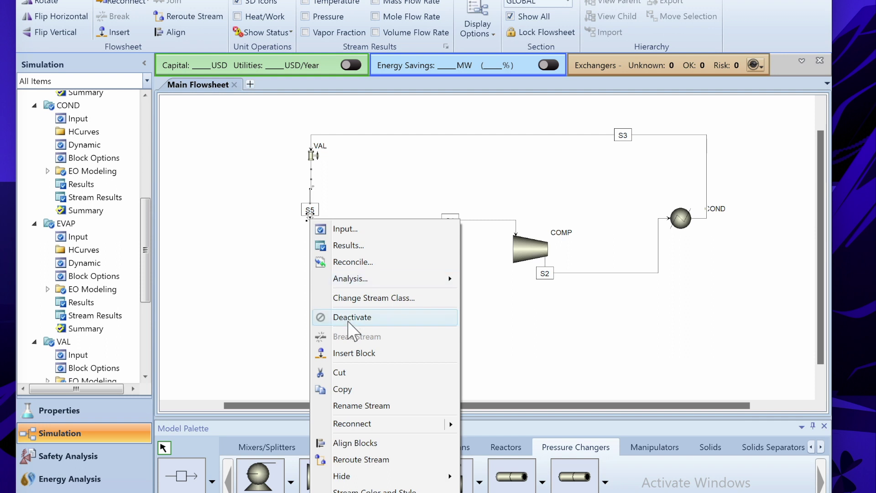
click(361, 372)
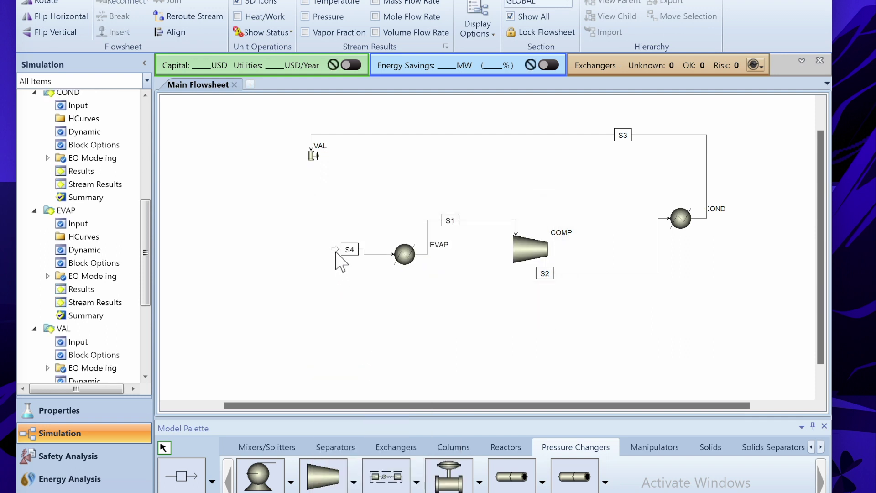
drag(336, 250, 308, 165)
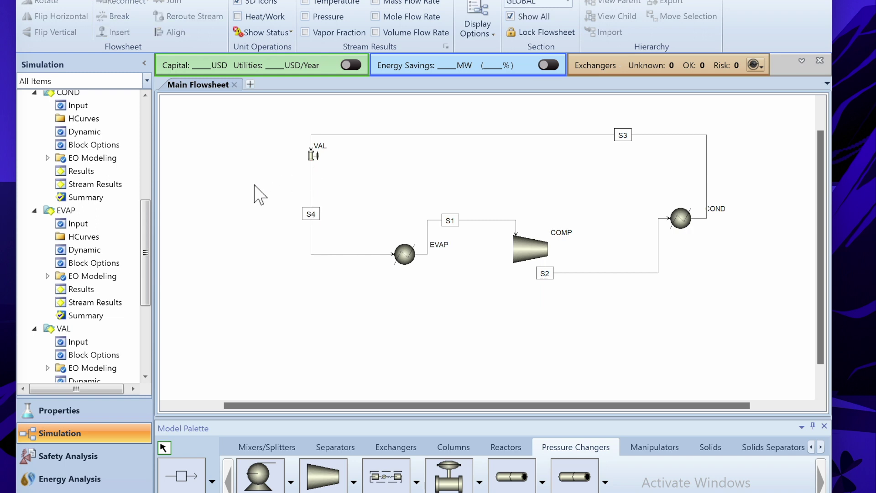
Reinitialize the simulation and display vapor fraction values on every stream.
key(shift+F5)
key(Return)
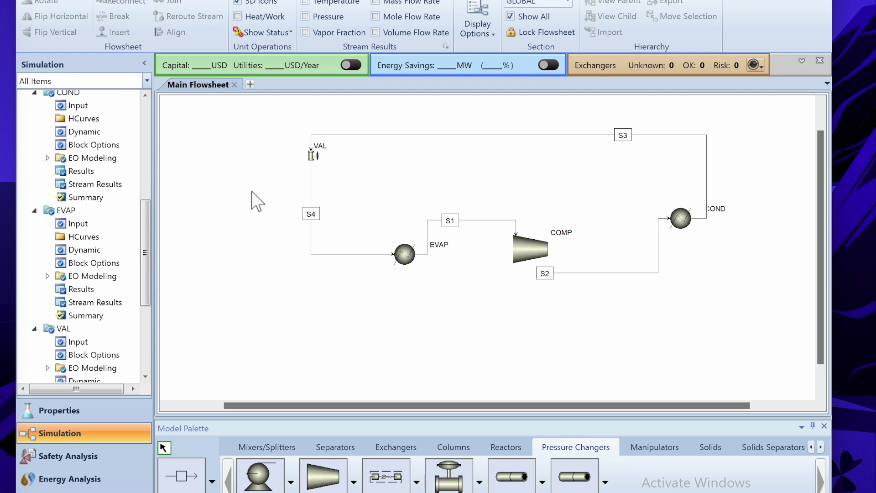
click(820, 104)
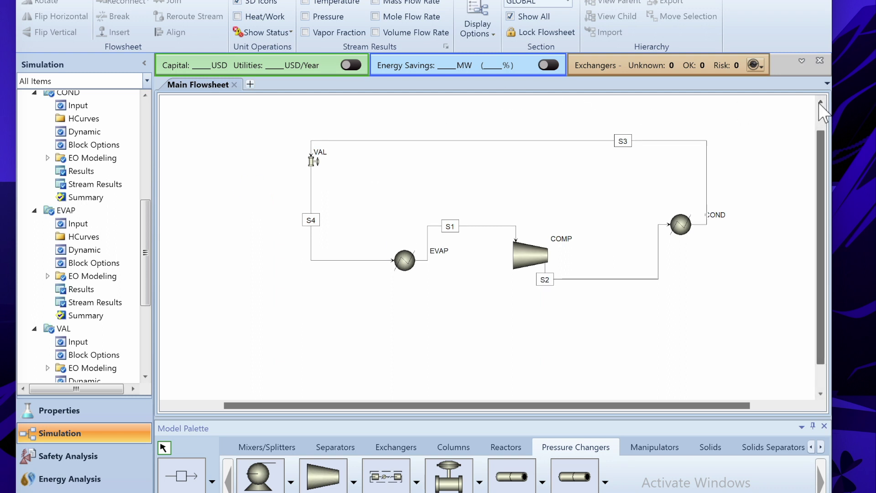
click(305, 32)
Add pressure, block heat/work duties and mass flow rate to the flowsheet result labels.
click(305, 17)
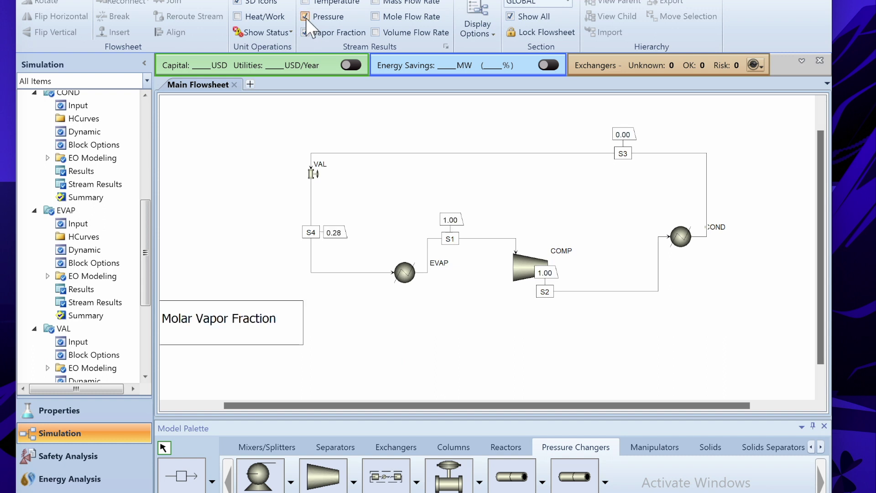
click(238, 18)
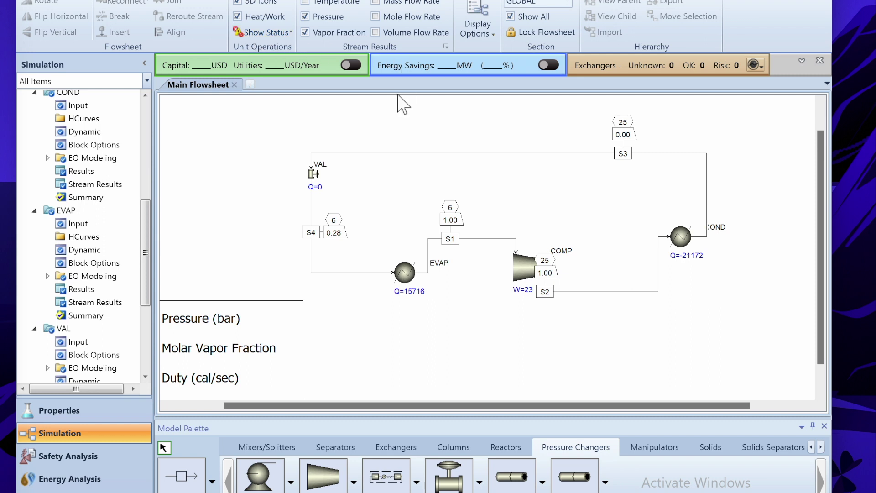
click(375, 1)
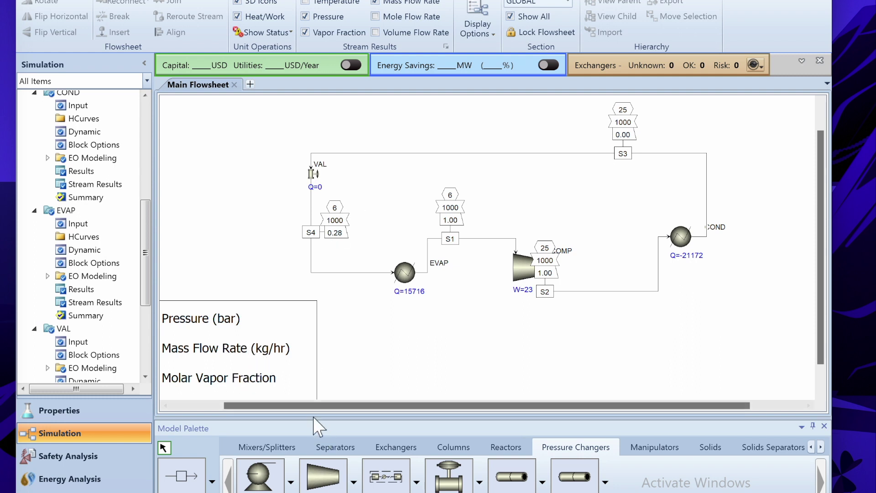
Move the results legend to the upper left, shrink it, and reposition the COND and S2 labels.
drag(321, 340, 433, 170)
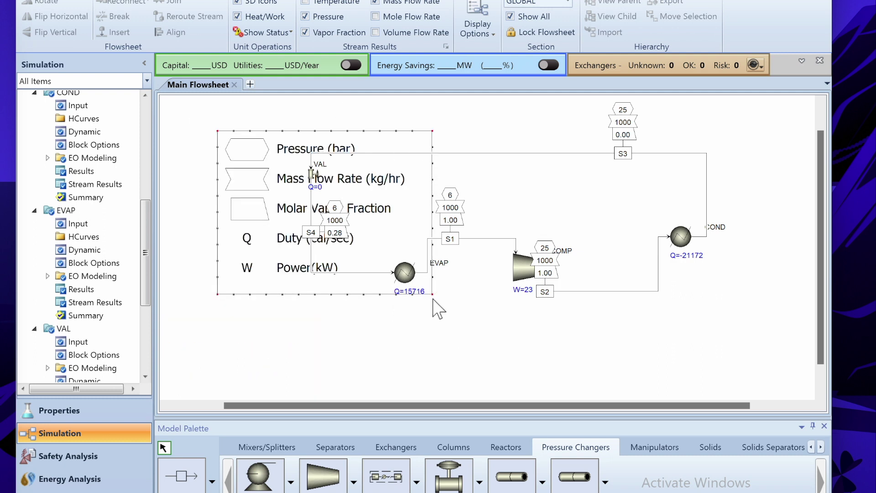
drag(436, 298, 293, 189)
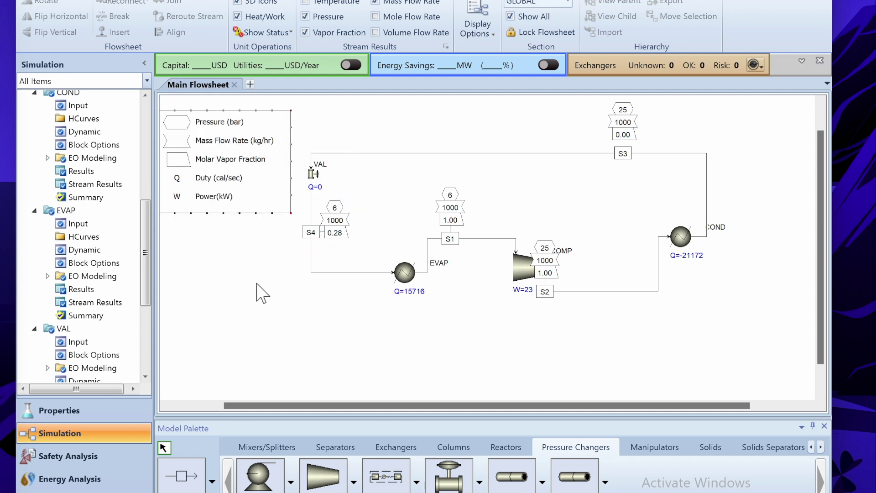
drag(322, 405, 275, 405)
drag(770, 228, 729, 213)
click(605, 341)
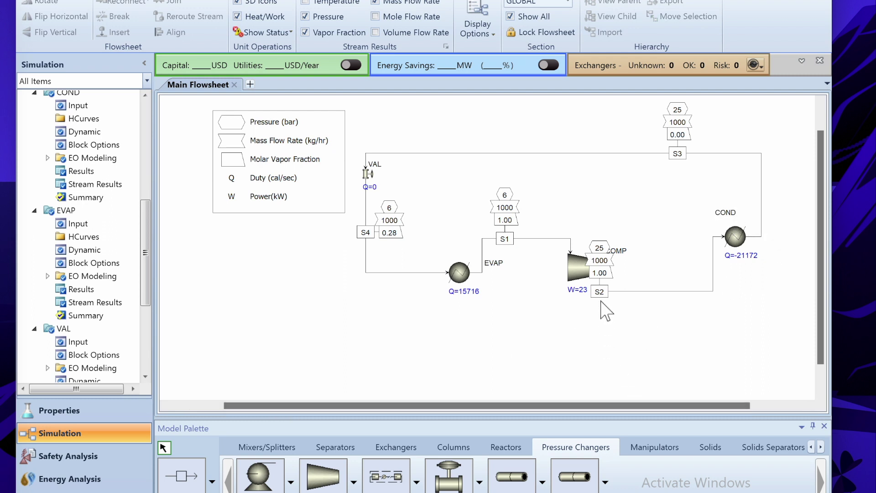
drag(605, 298, 661, 303)
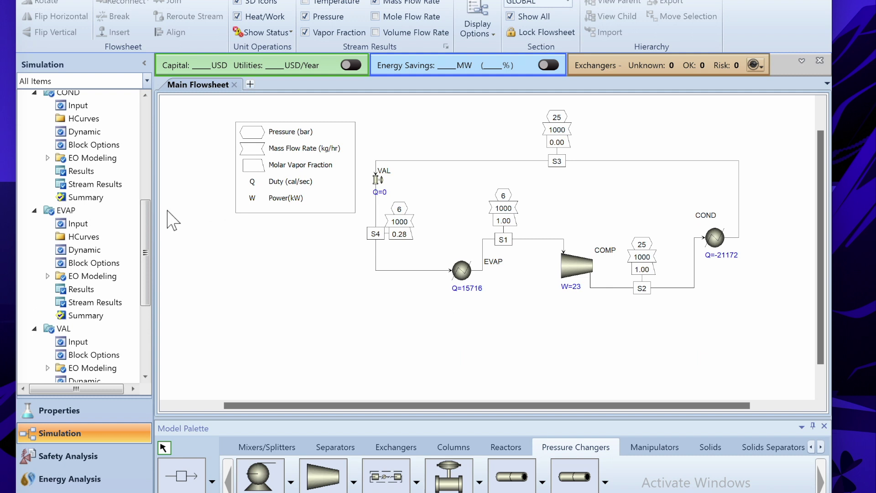
Open the Results Summary Streams table for S1–S4, glance back at the flowsheet, then return to the table.
drag(144, 211, 146, 387)
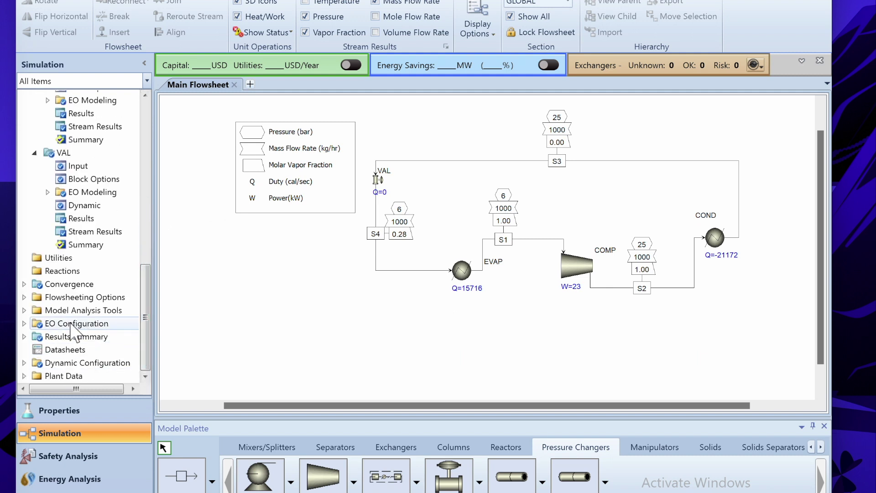
click(24, 337)
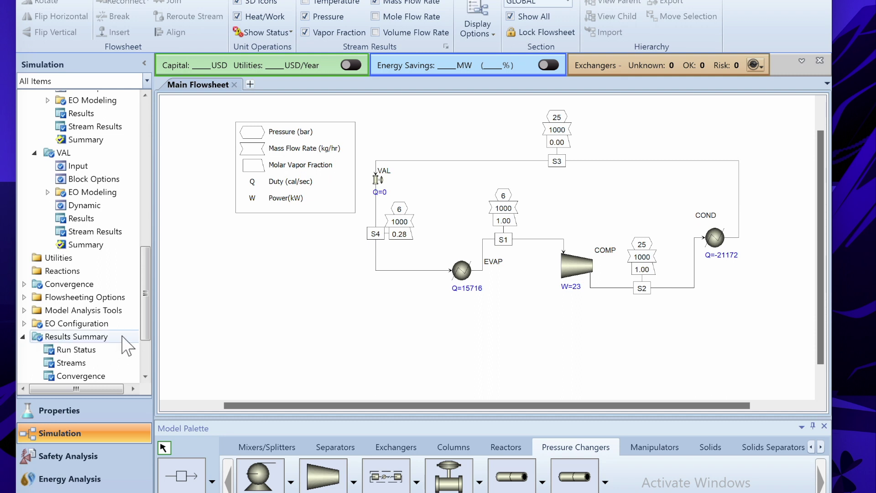
drag(141, 327, 142, 356)
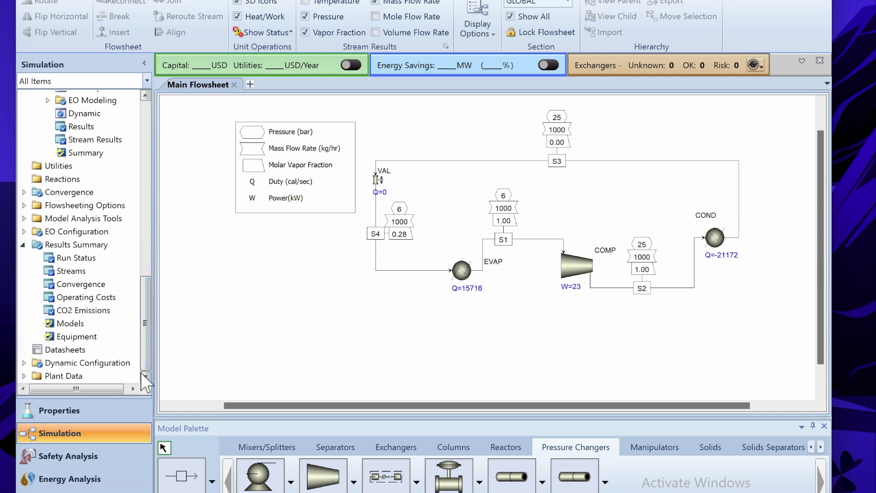
click(70, 270)
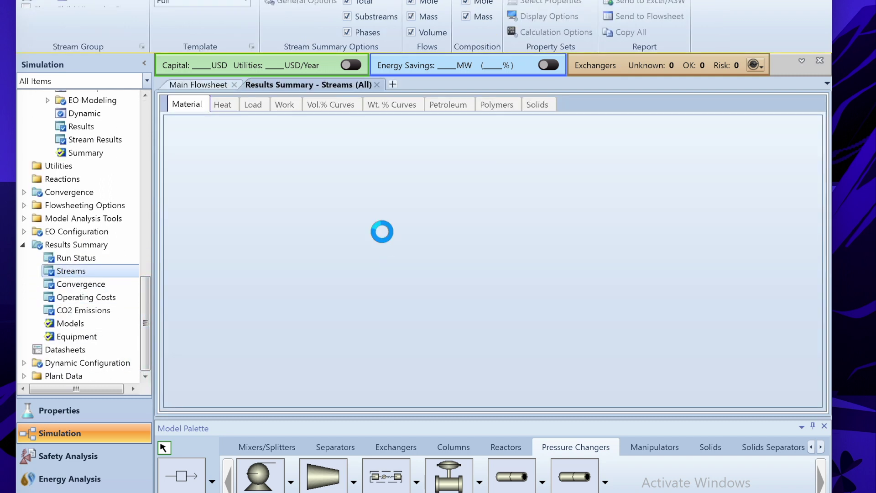
scroll(383, 231, down, 4)
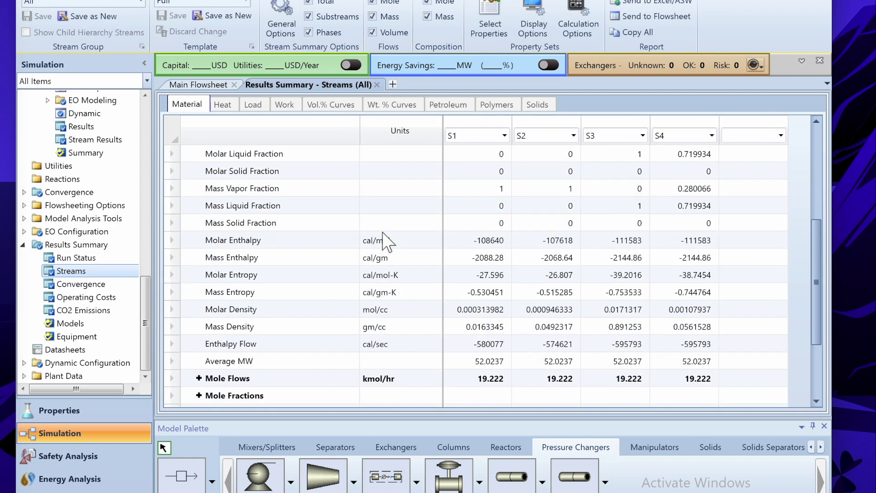
scroll(382, 232, up, 2)
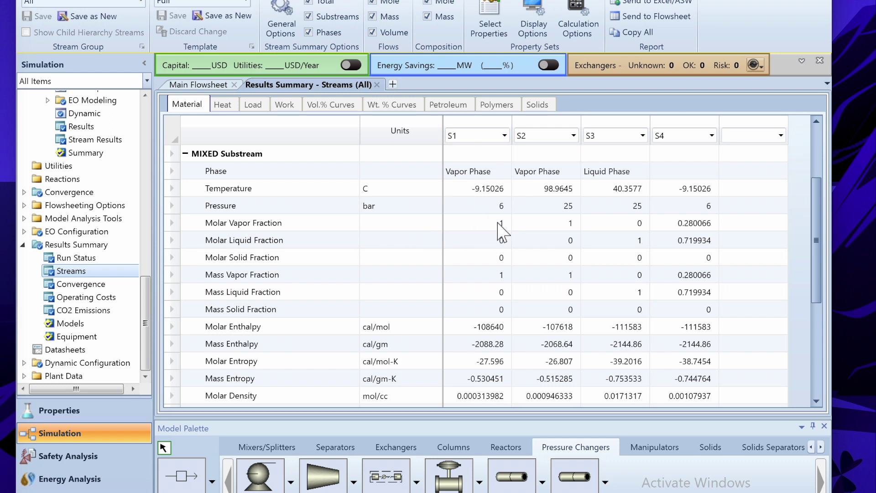
click(216, 87)
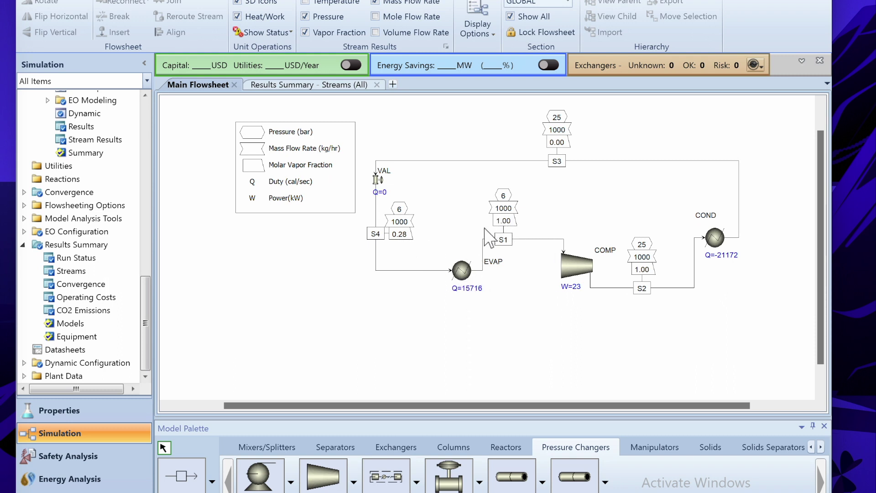
click(320, 86)
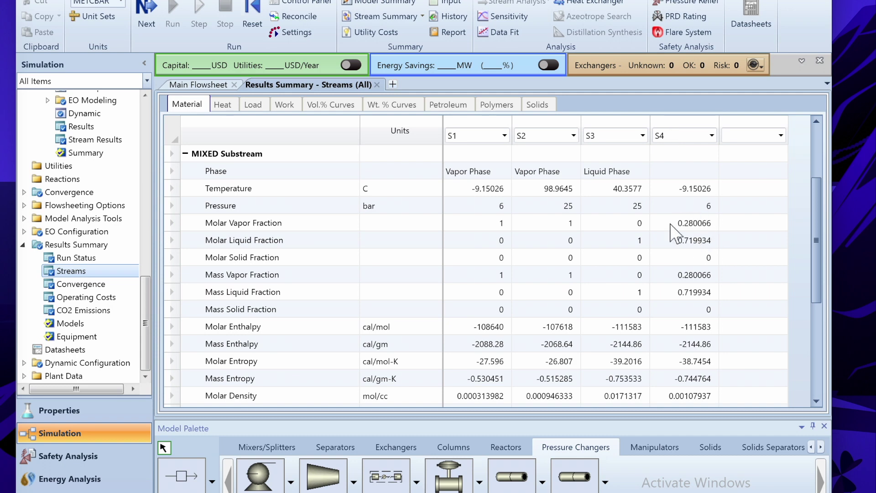
Change the Enthalpy Flow units in the stream results table from cal/sec to MW.
scroll(524, 267, down, 4)
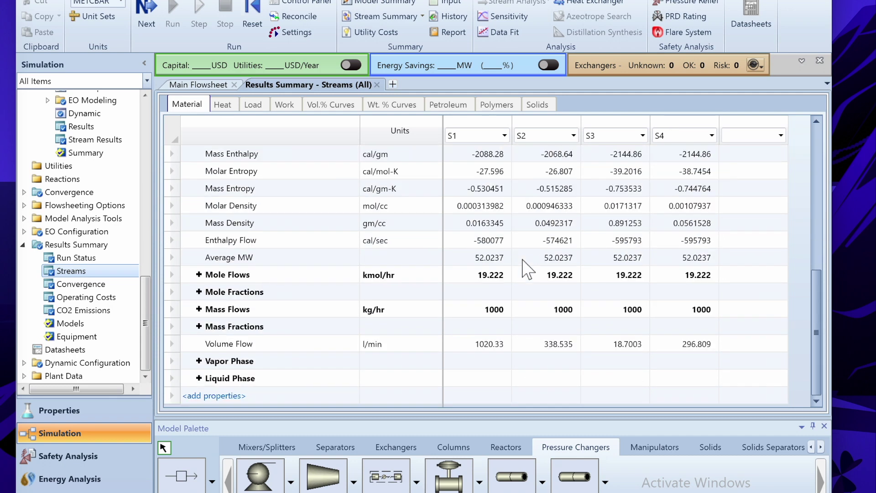
scroll(309, 246, up, 3)
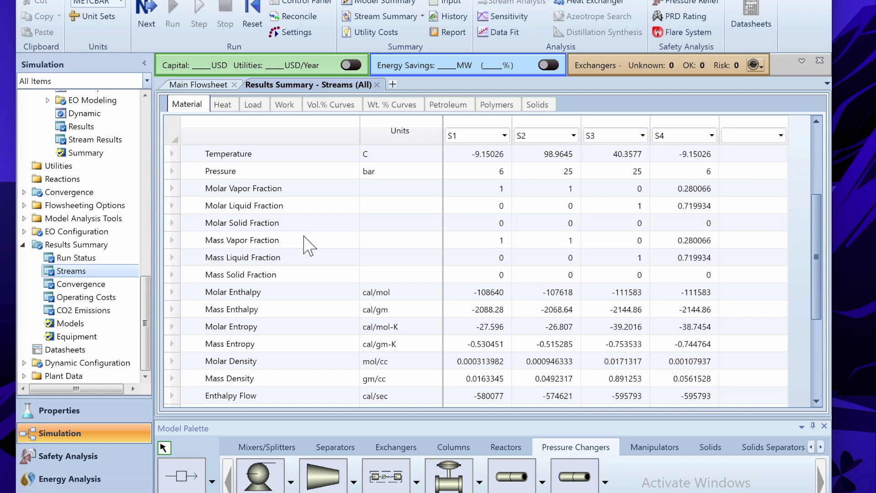
scroll(309, 246, down, 2)
click(228, 293)
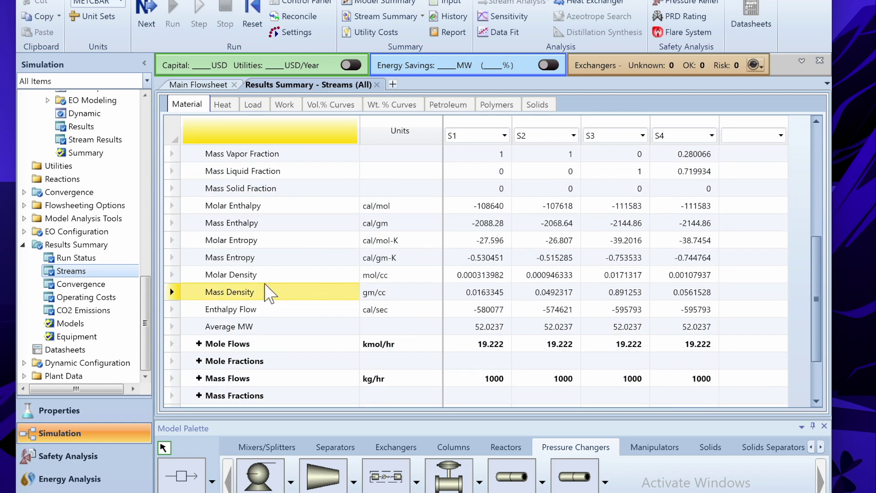
click(288, 274)
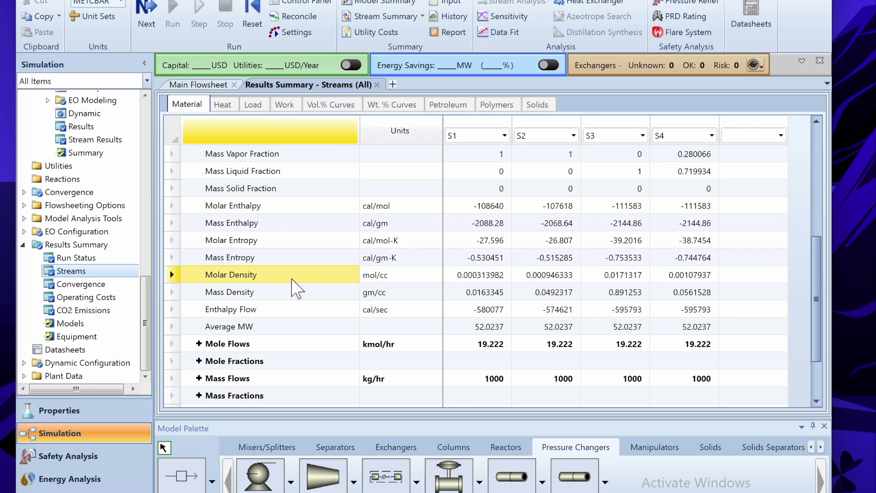
click(415, 310)
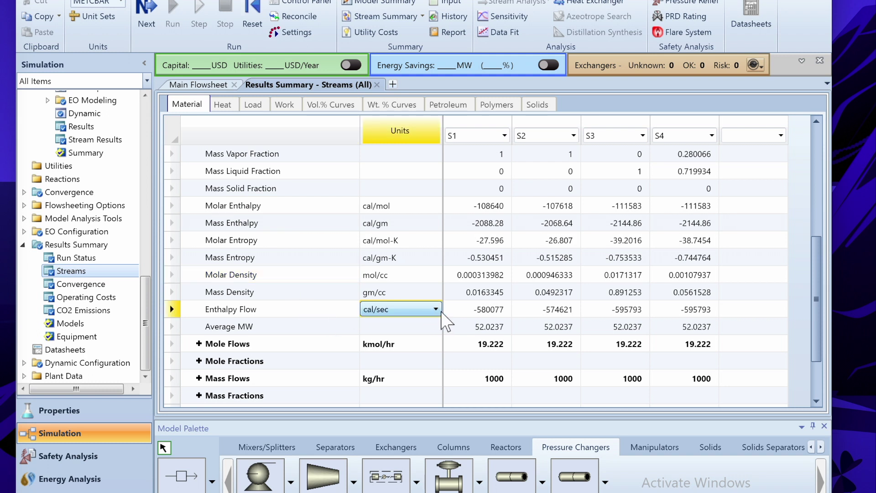
click(438, 310)
drag(438, 345, 434, 407)
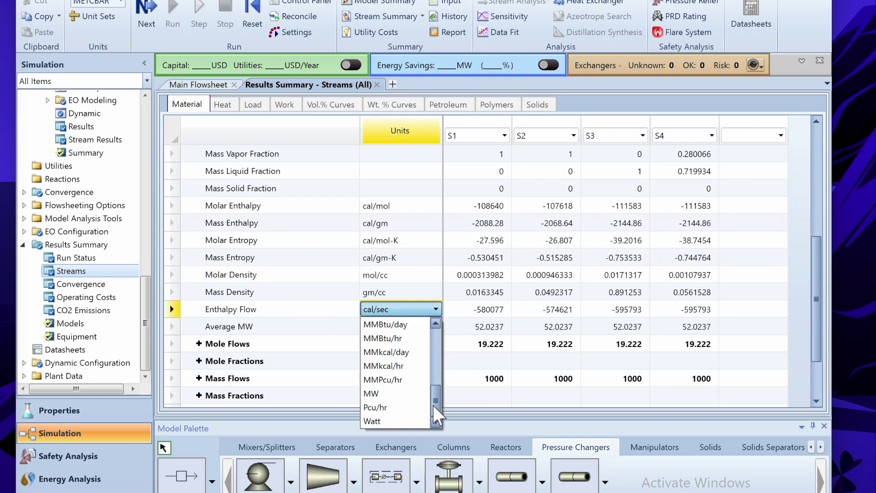
click(397, 394)
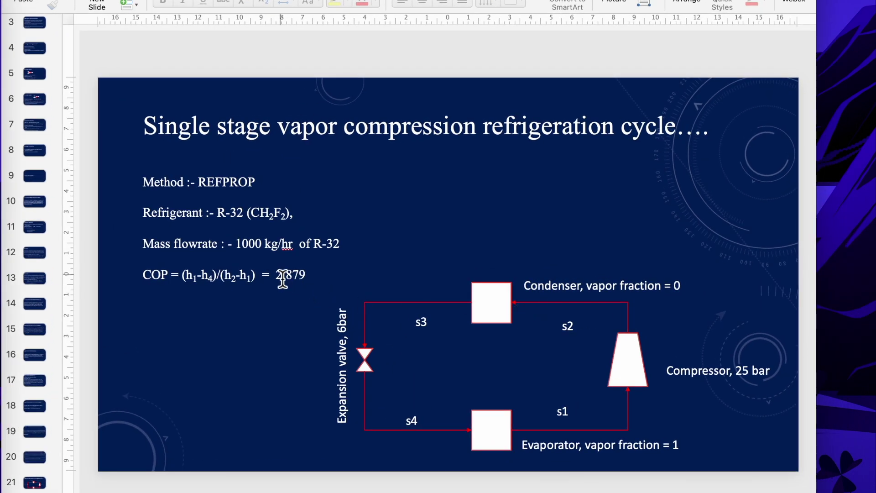
Select the COP result 2.879 in the slide's formula text box.
click(283, 278)
double_click(300, 280)
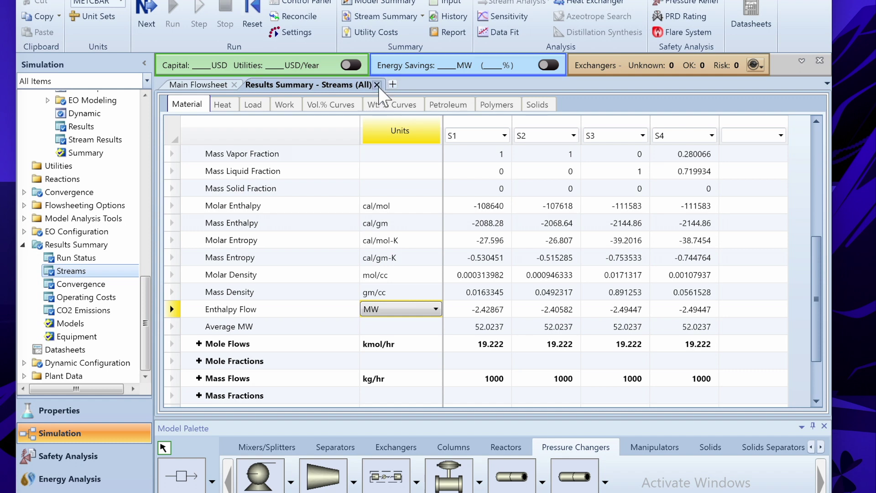
Close the stream results tab and select stream S4 on the main flowsheet.
click(377, 85)
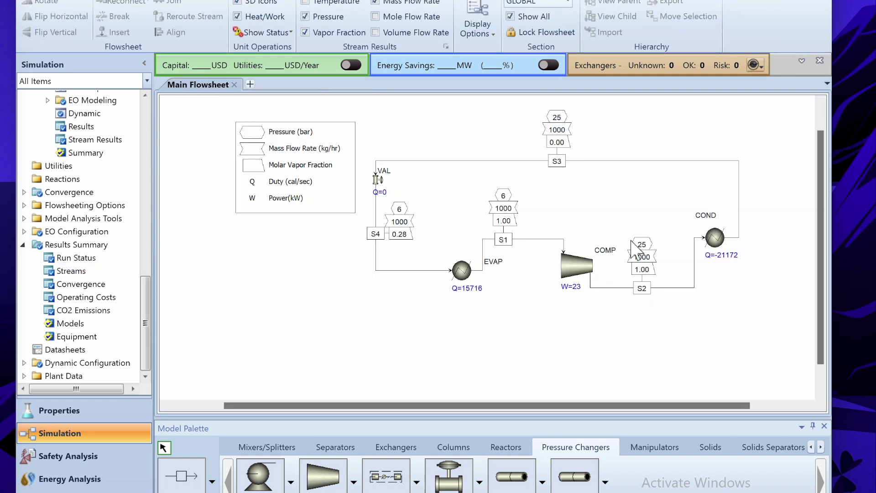
drag(819, 141, 819, 115)
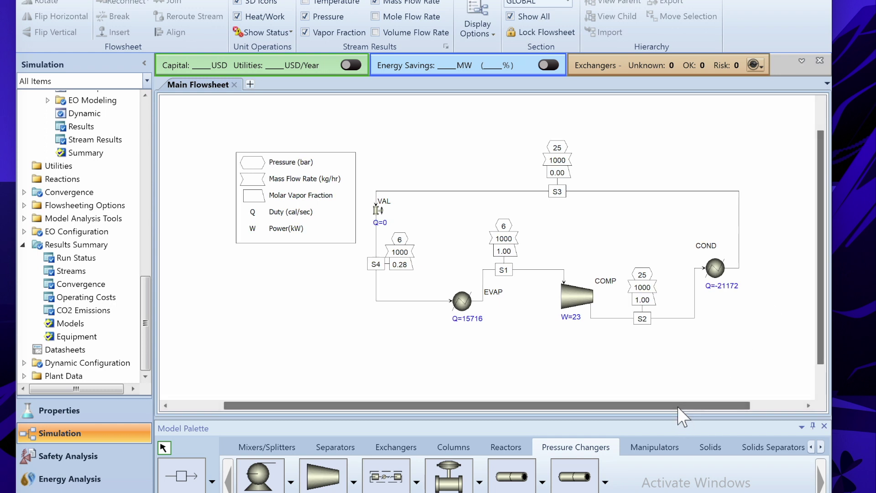
drag(678, 407, 718, 407)
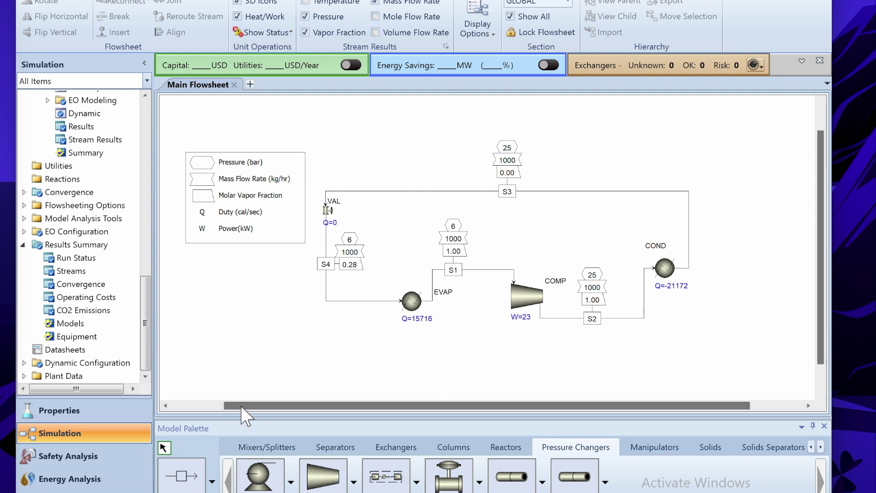
drag(242, 406, 247, 406)
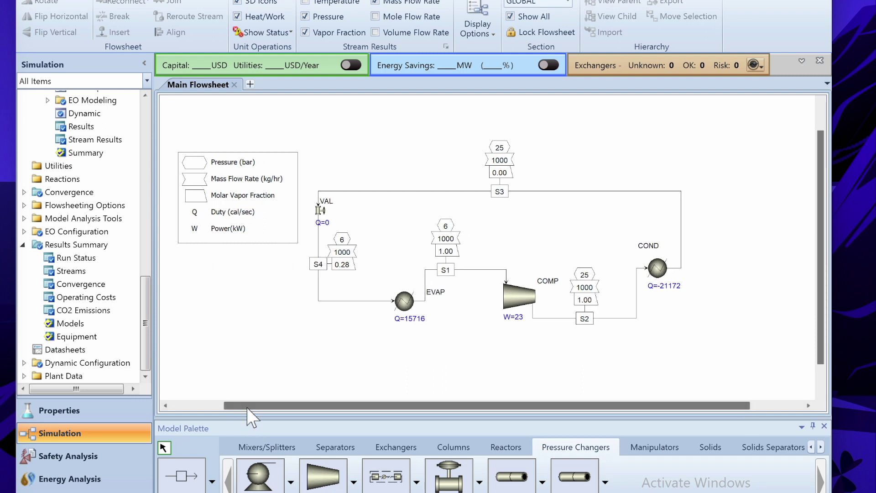
click(328, 301)
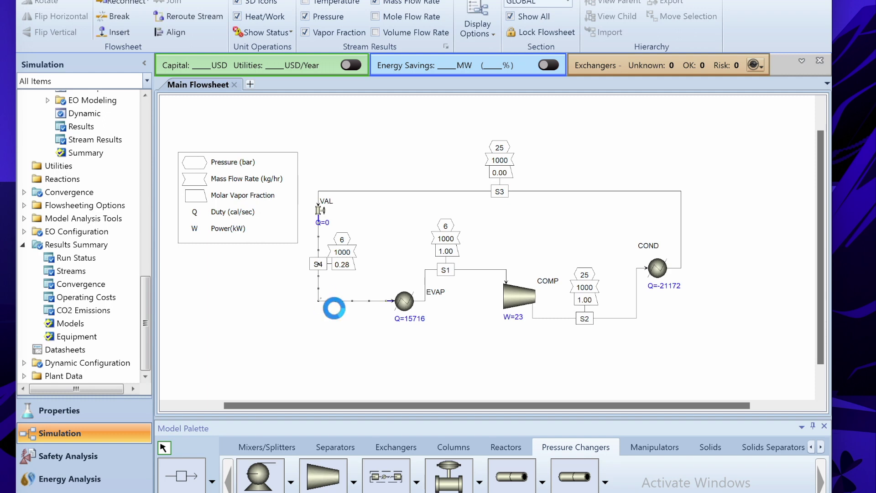
Set the VAL valve's outlet pressure to 2 bar.
double_click(328, 302)
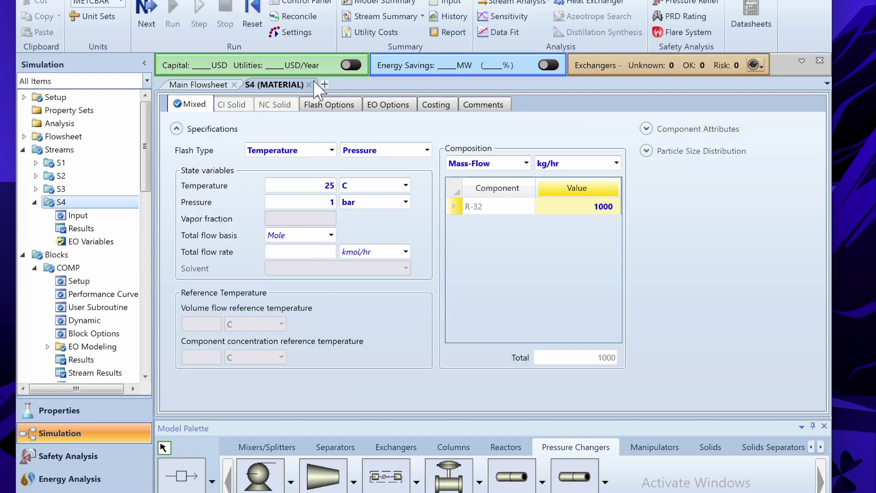
click(210, 84)
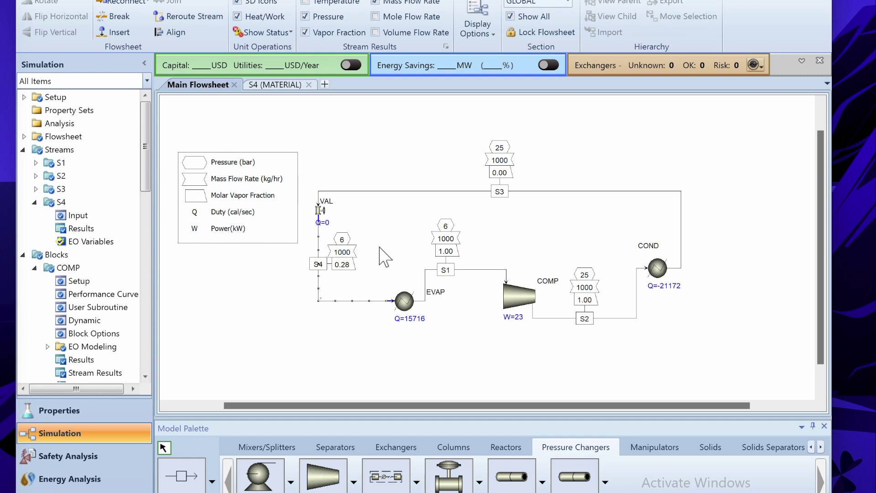
double_click(318, 210)
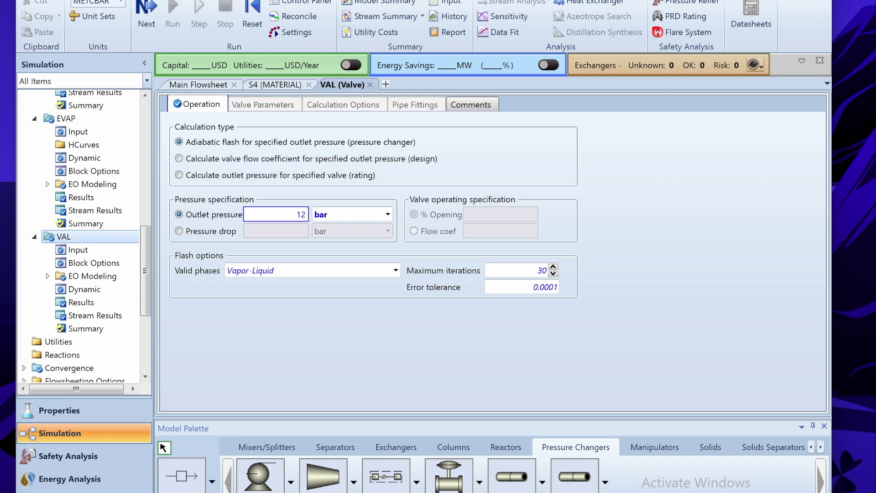
click(297, 346)
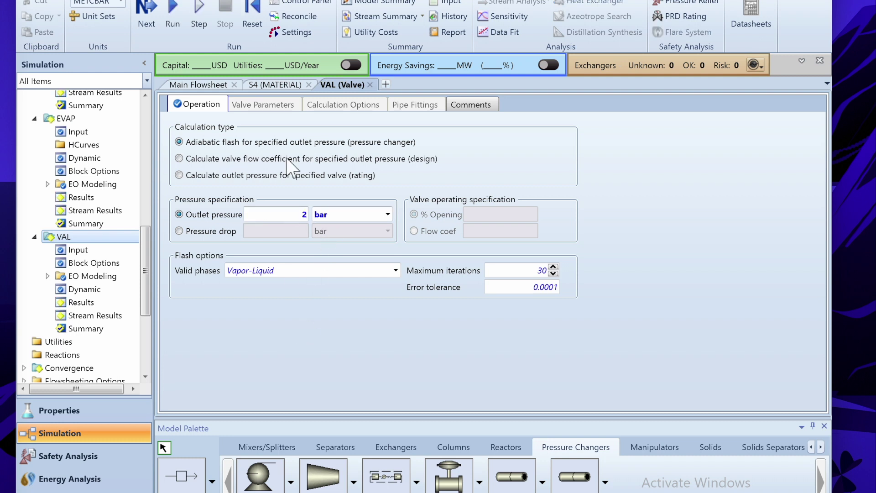
click(370, 85)
Reinitialize and rerun the simulation with the 2 bar valve pressure.
key(shift+F5)
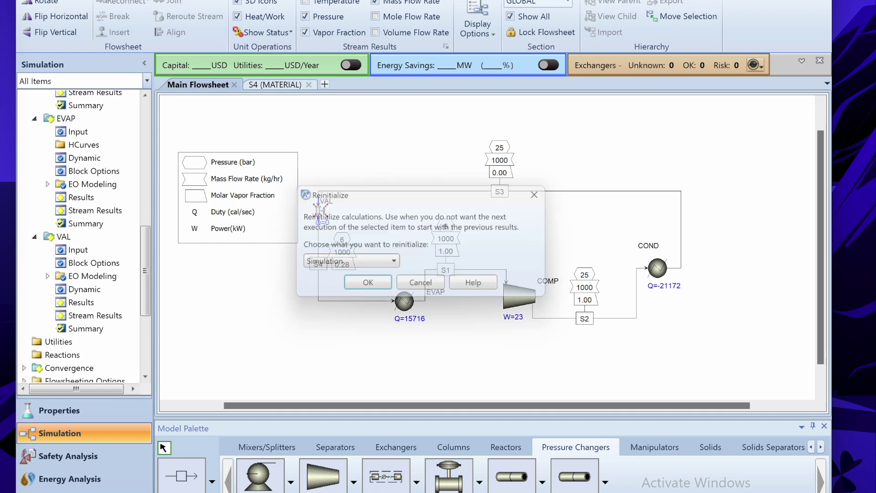
key(Return)
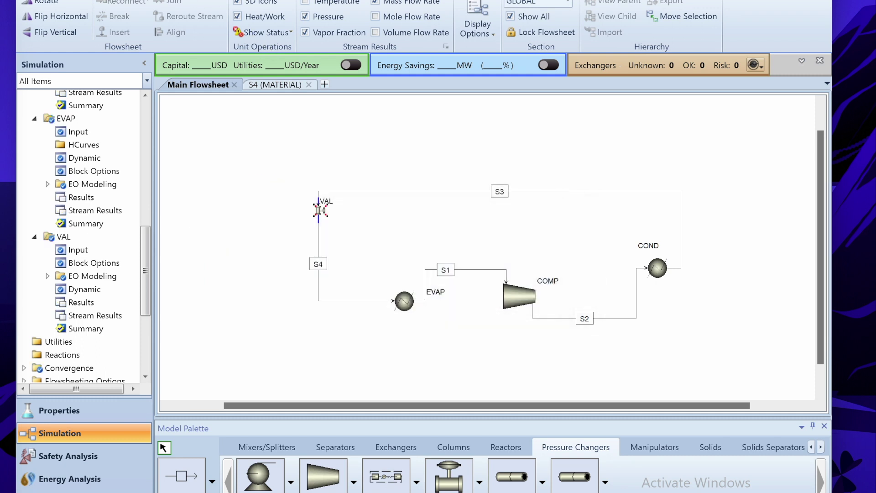
key(F5)
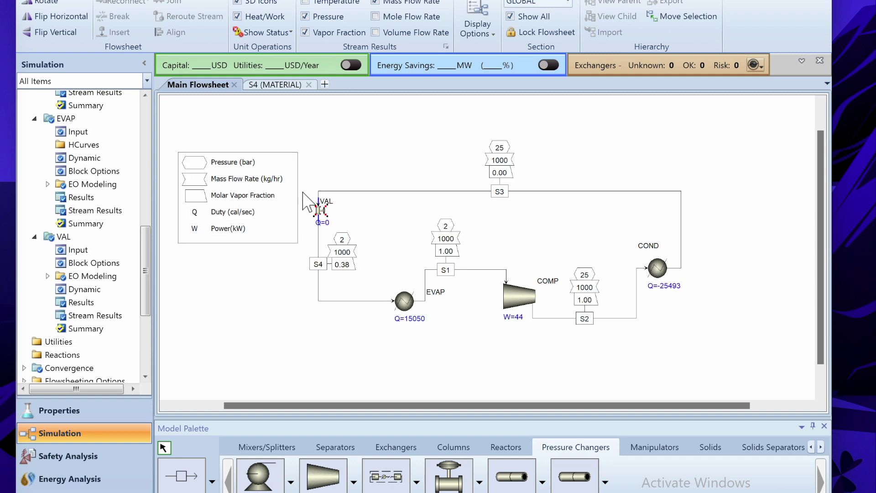
click(296, 342)
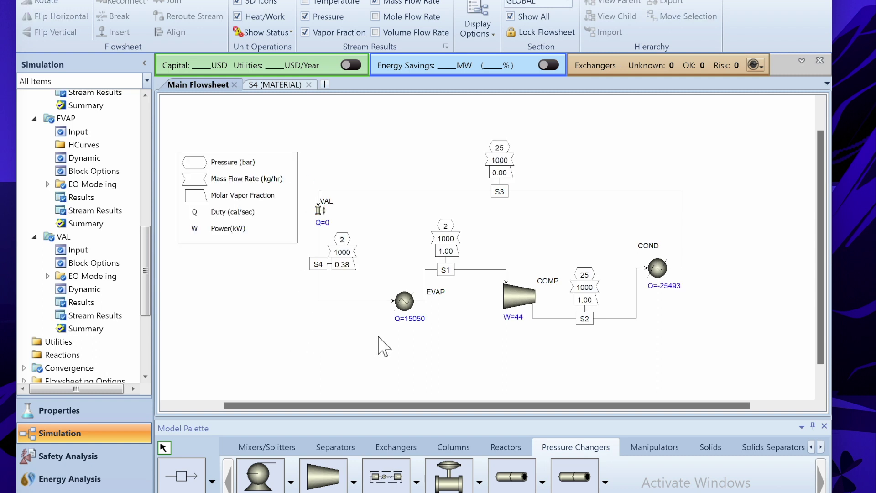
Close the S4 stream form and check S4's new mass vapor fraction of 0.379634.
click(290, 87)
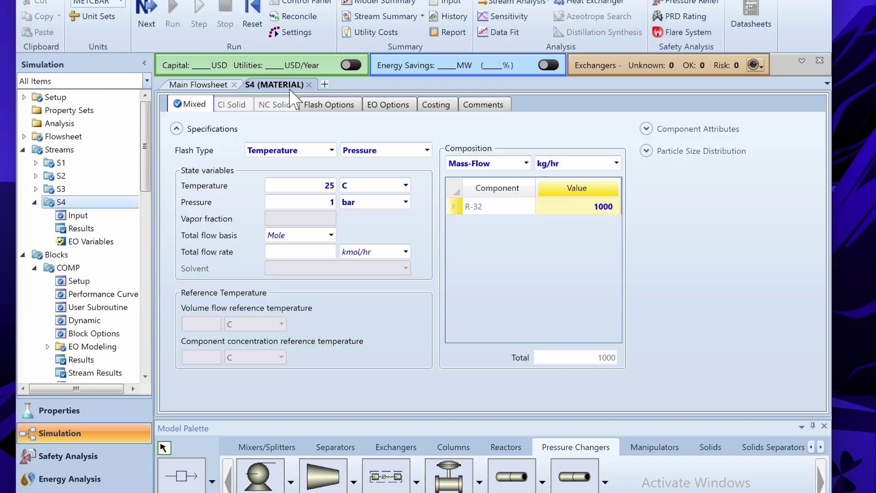
key(ctrl+F4)
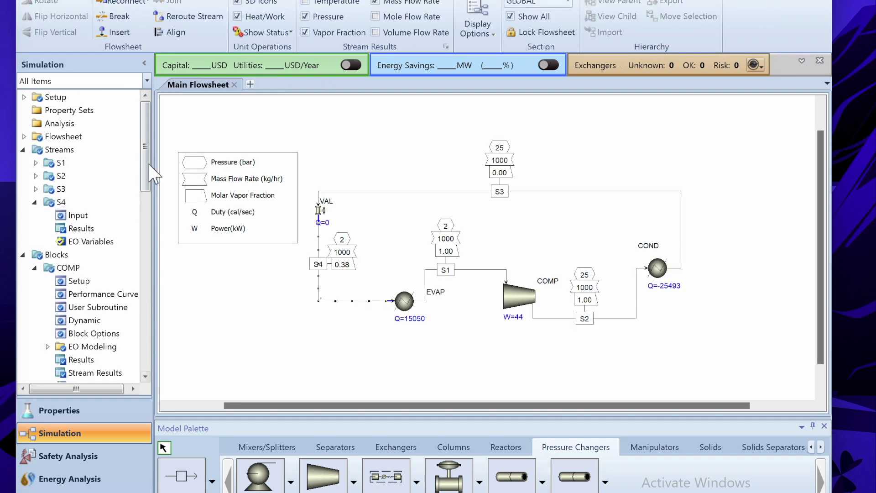
scroll(146, 190, down, 6)
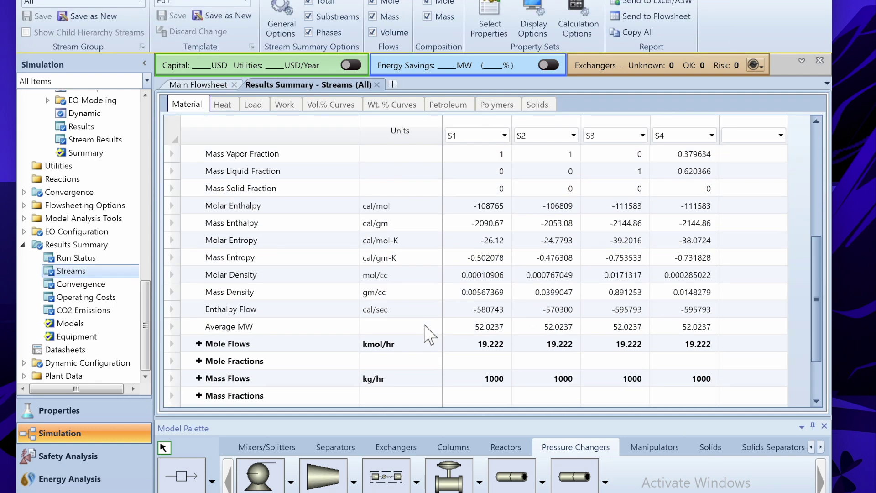
click(691, 157)
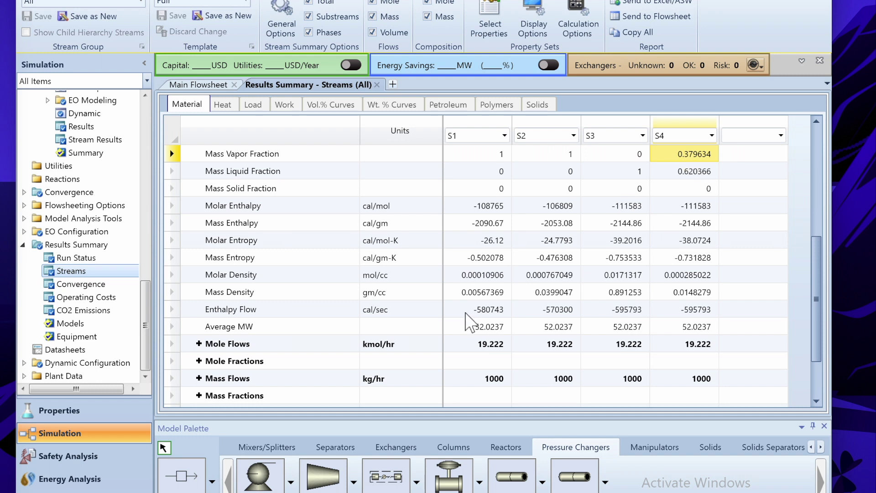
Report Enthalpy Flow in MW, then close the stream results summary.
click(433, 309)
click(436, 309)
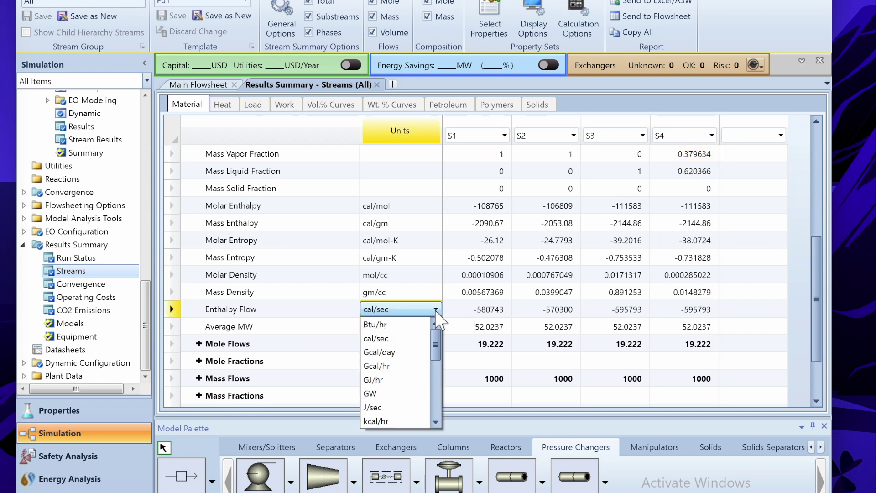
scroll(429, 361, down, 5)
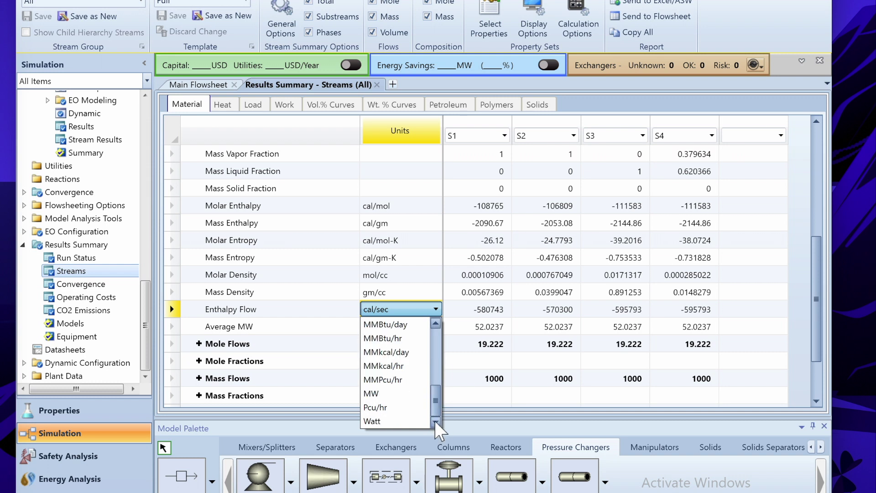
click(394, 389)
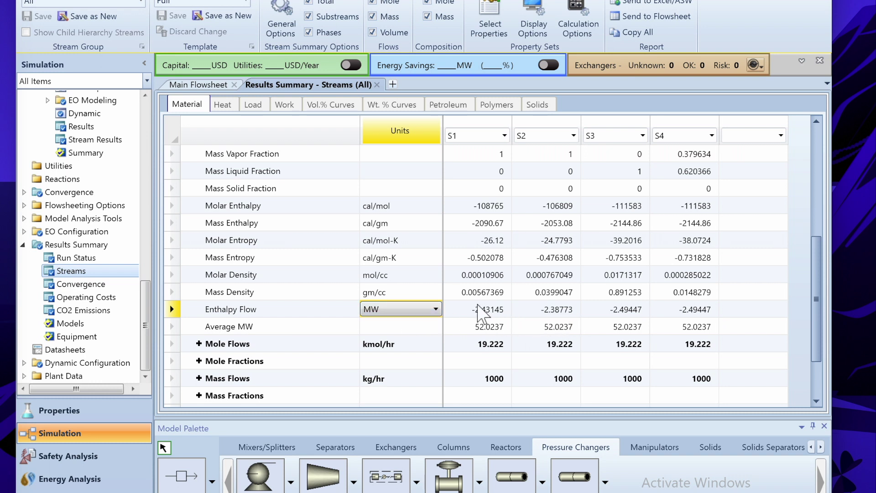
click(376, 85)
click(404, 157)
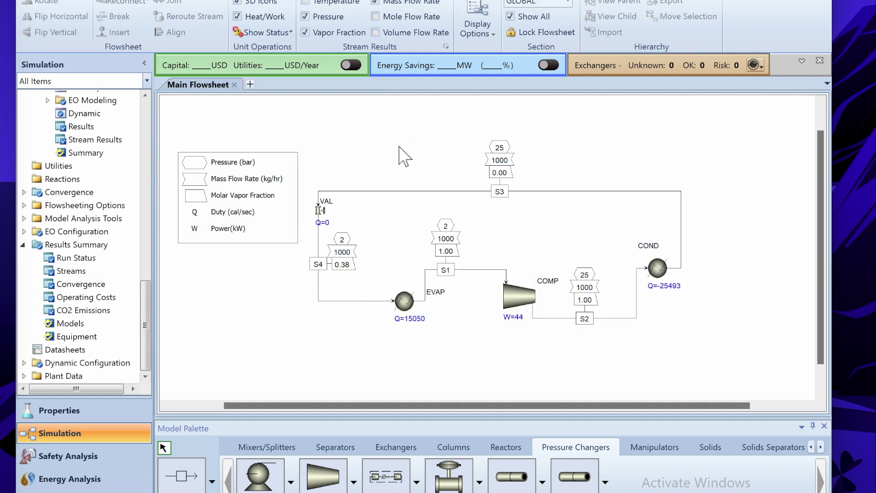